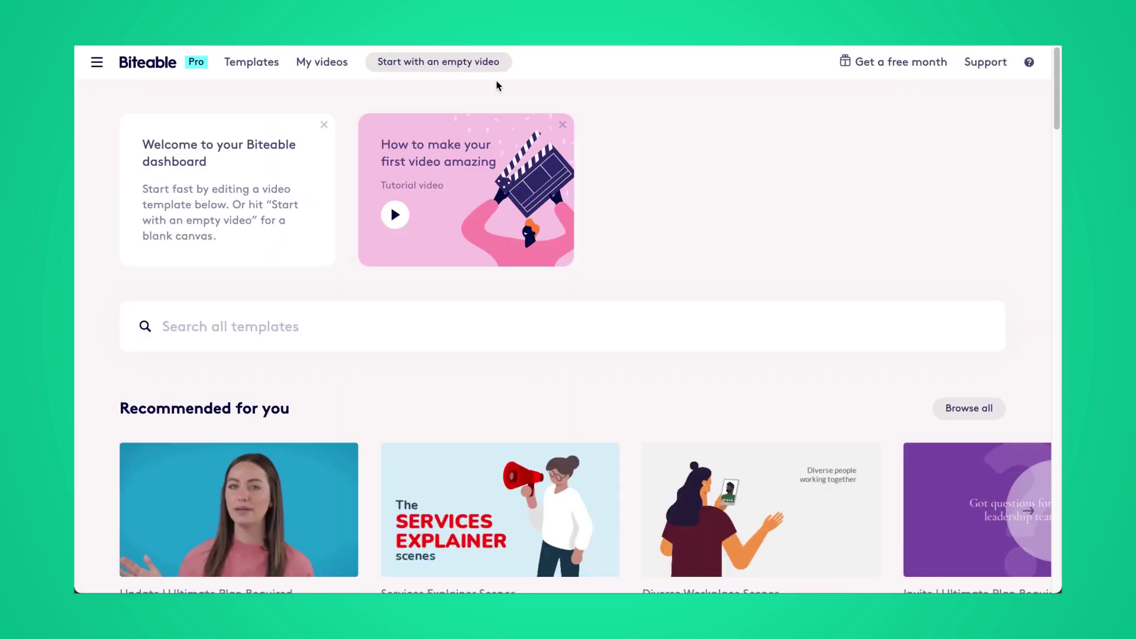
- Start a new empty video in the square 1:1 shape
click(489, 64)
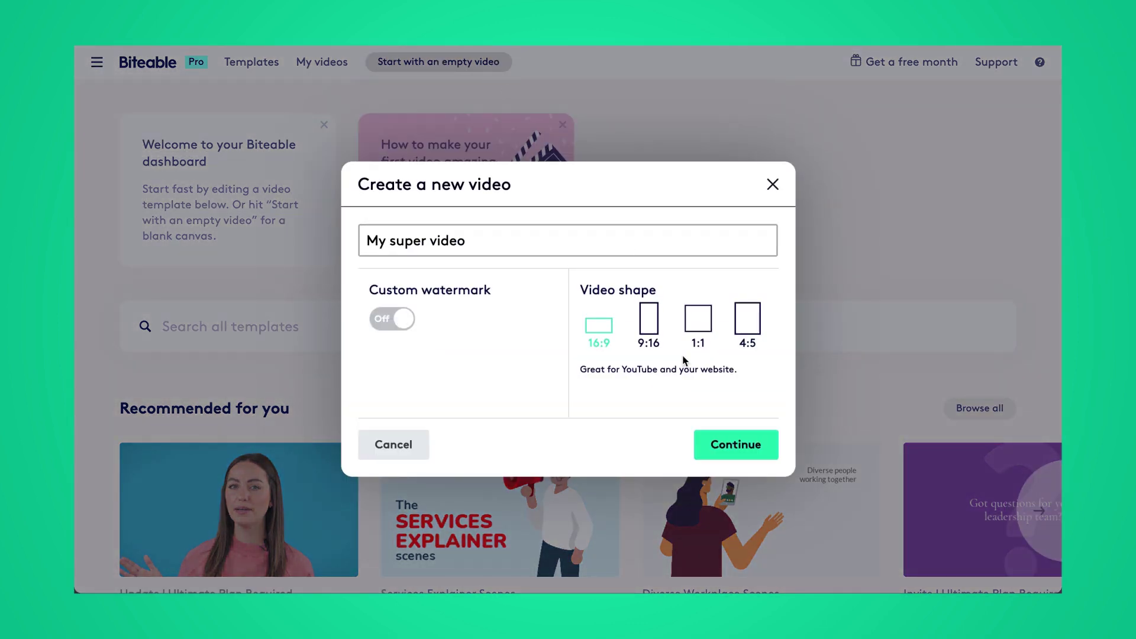
click(697, 330)
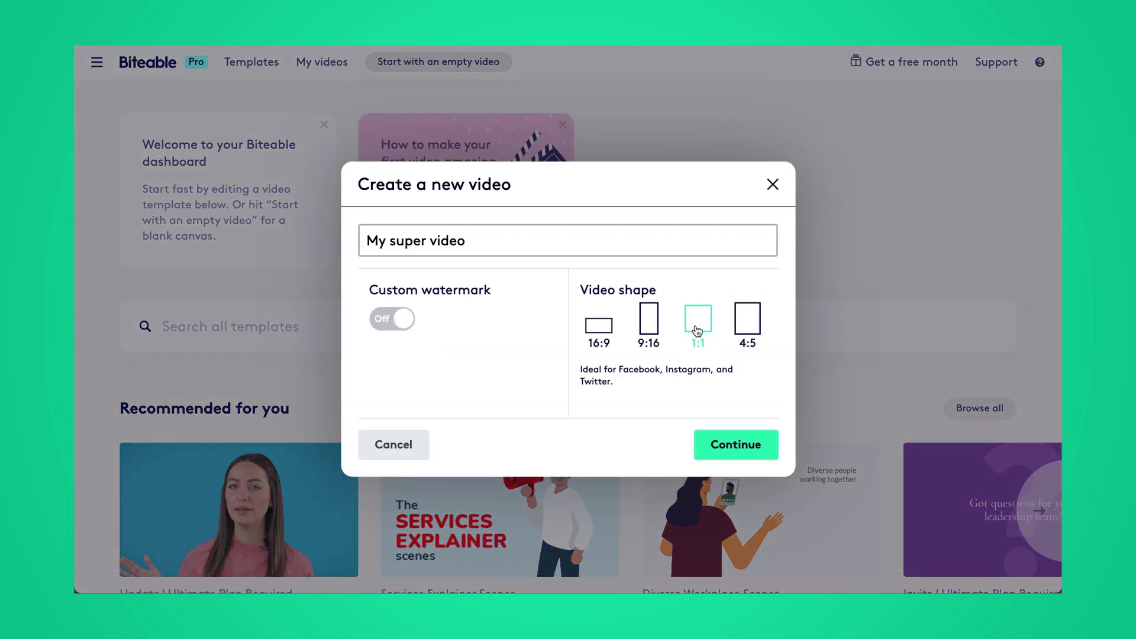
click(723, 449)
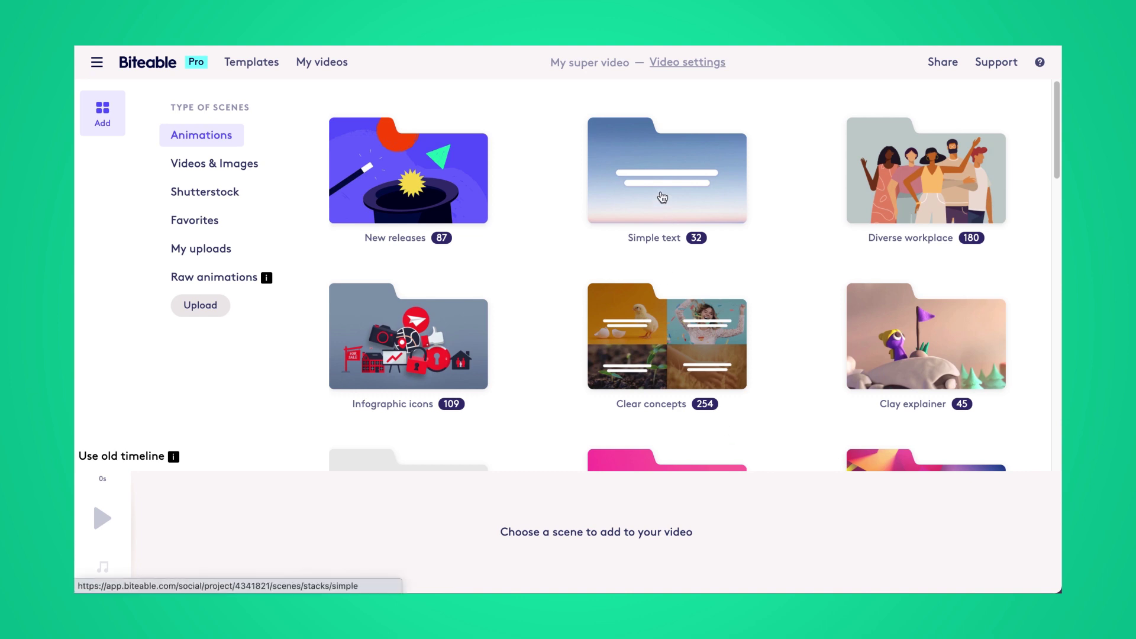
- Browse the Simple text scenes, then return to all animation folders
click(663, 197)
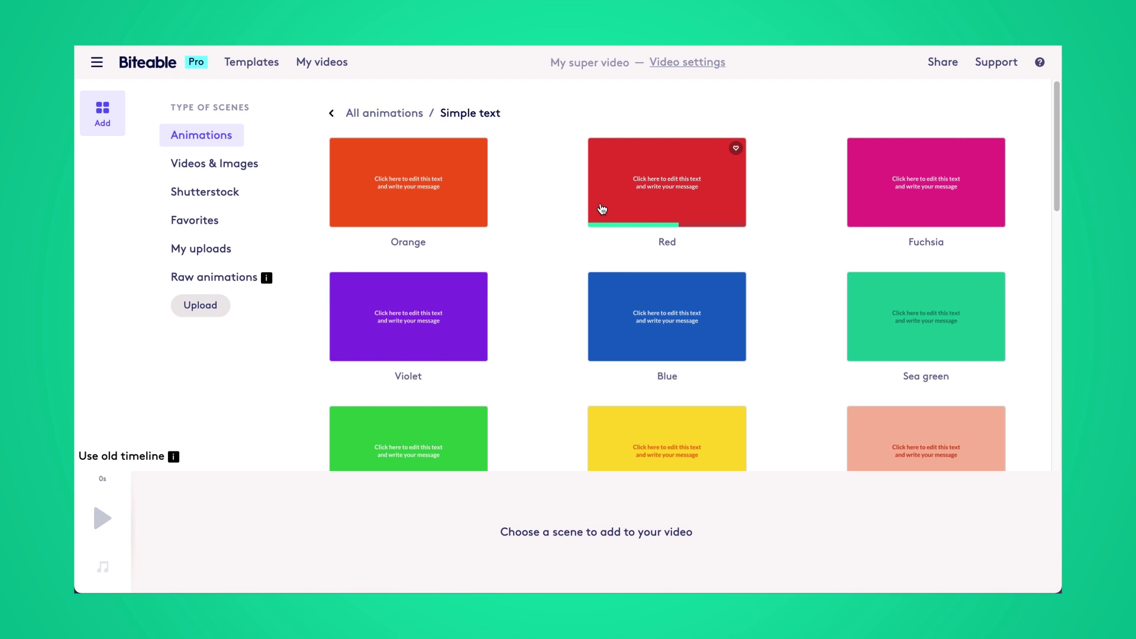
scroll(592, 216, down, 1)
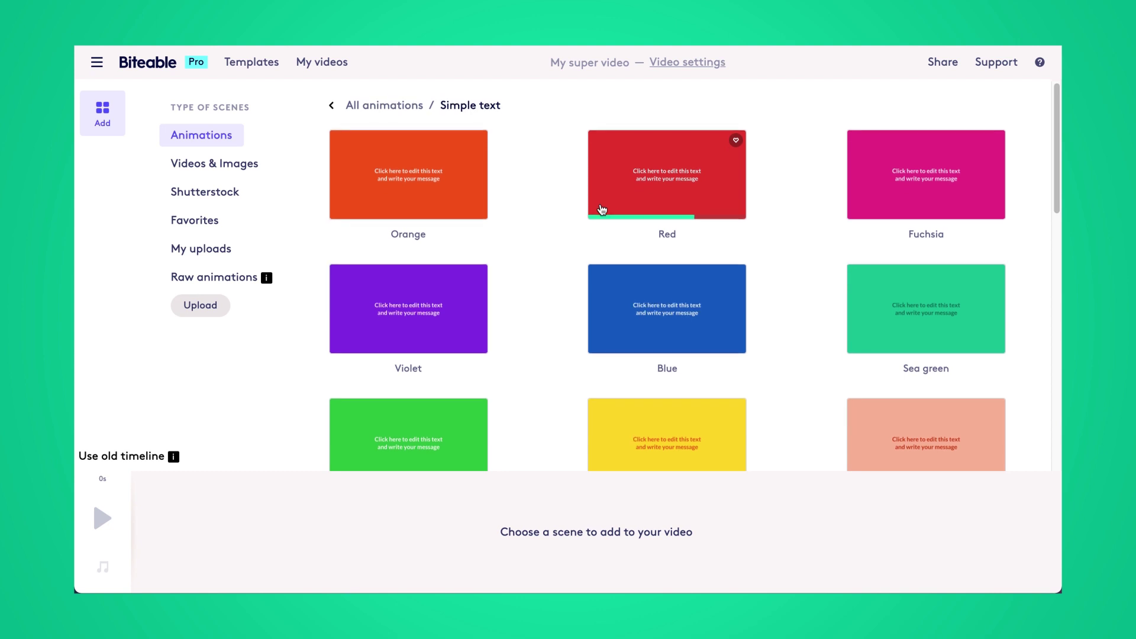
click(380, 112)
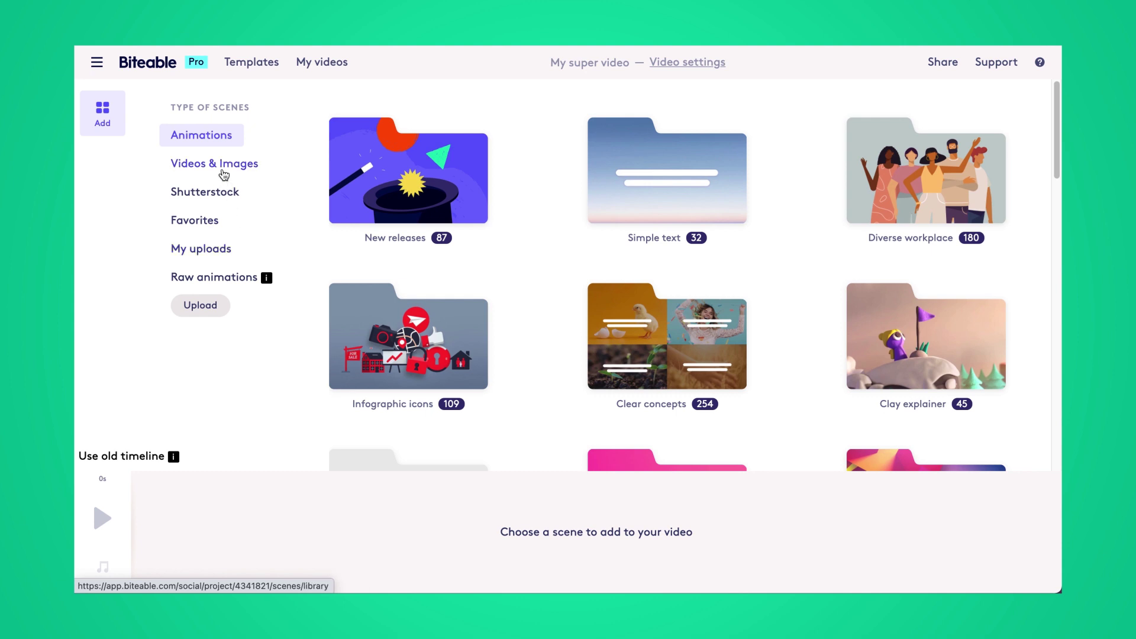
- Search the stock Images library for 'travel' and scroll through the results
click(223, 173)
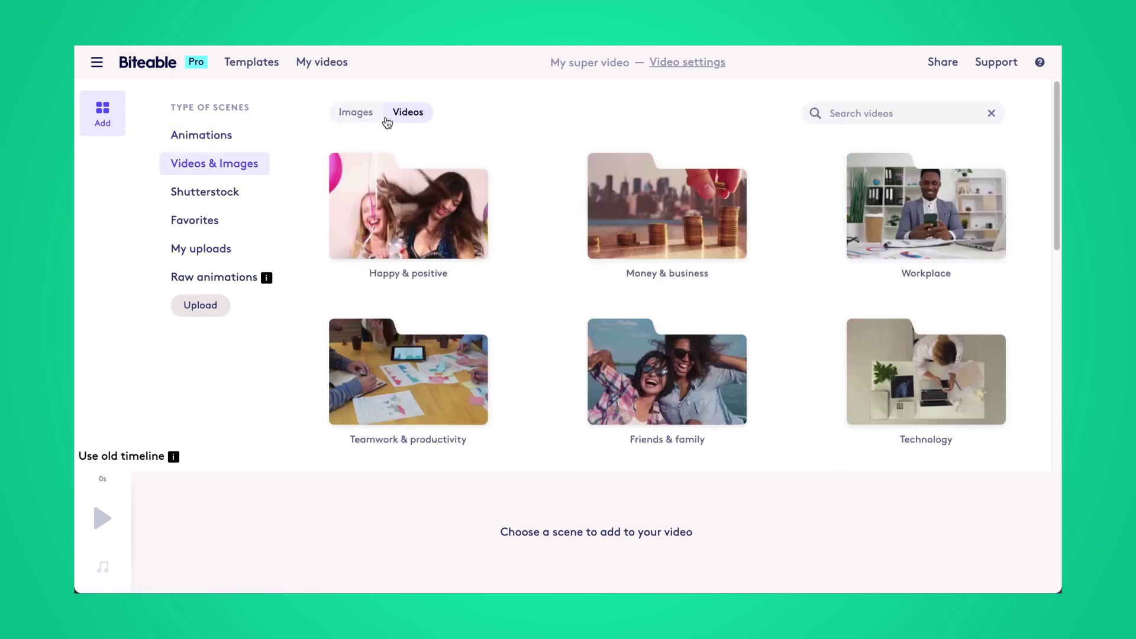
click(358, 114)
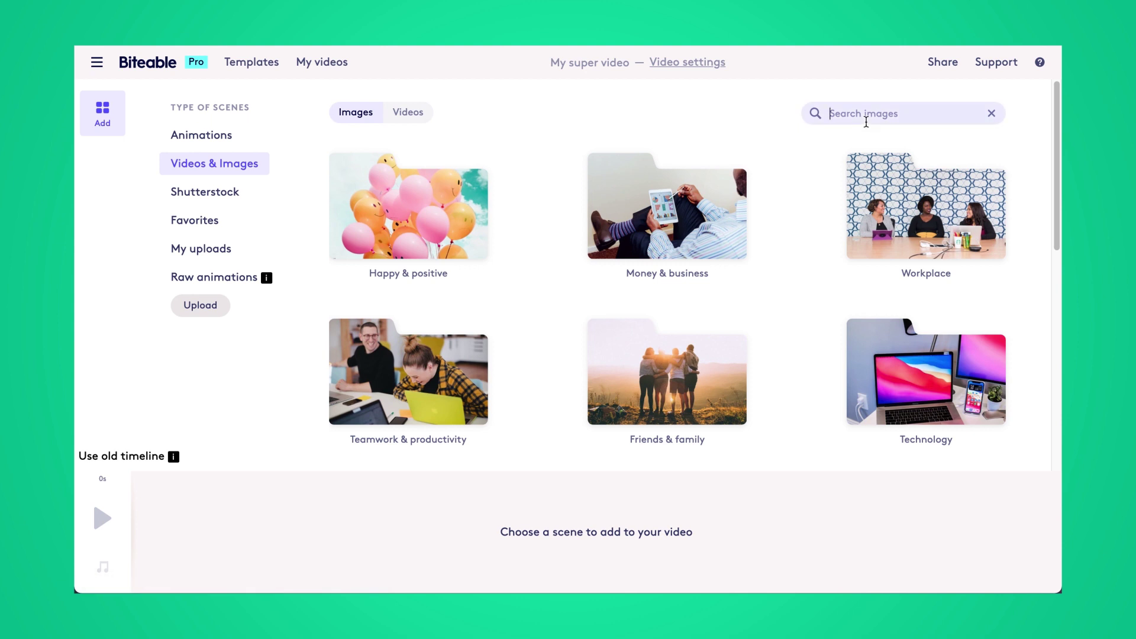
click(865, 121)
text(travel)
key(Return)
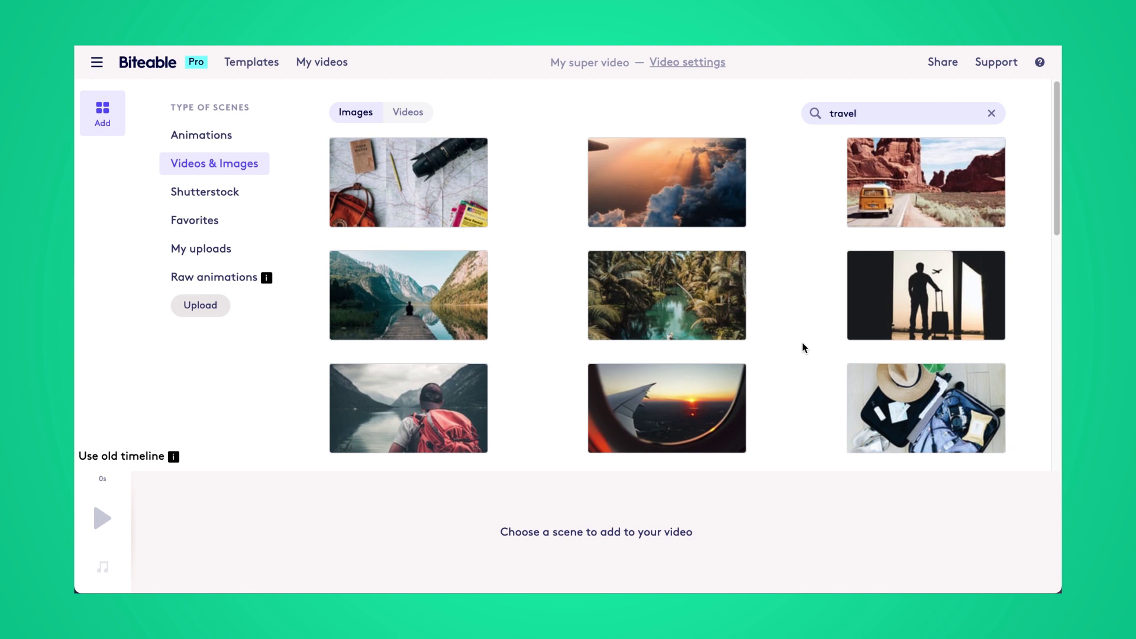
scroll(805, 348, down, 3)
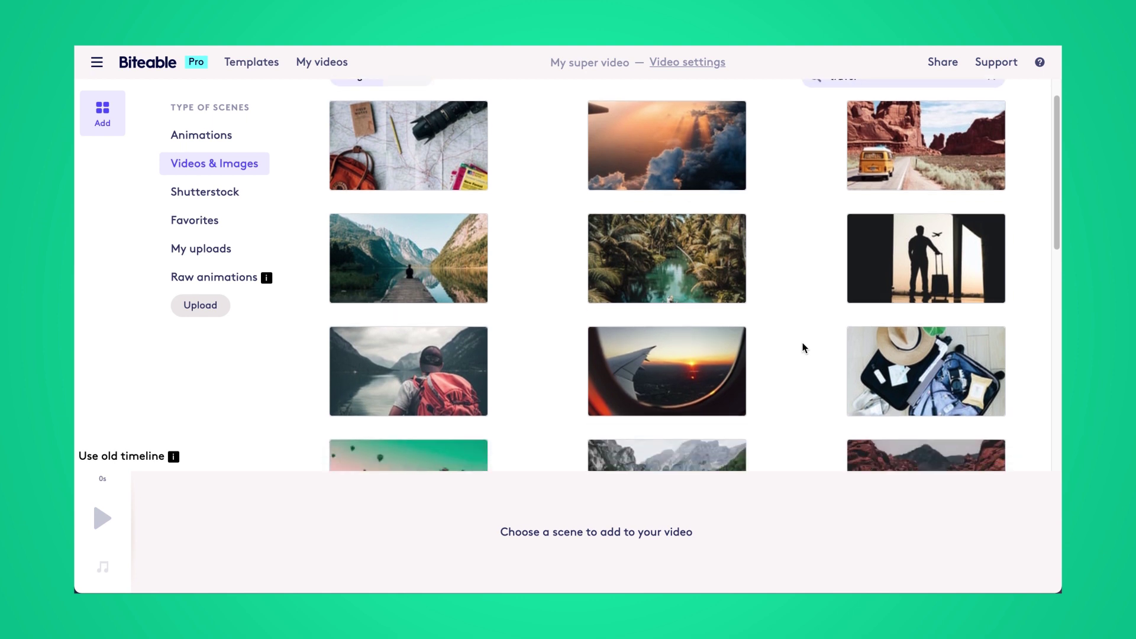
scroll(805, 348, down, 4)
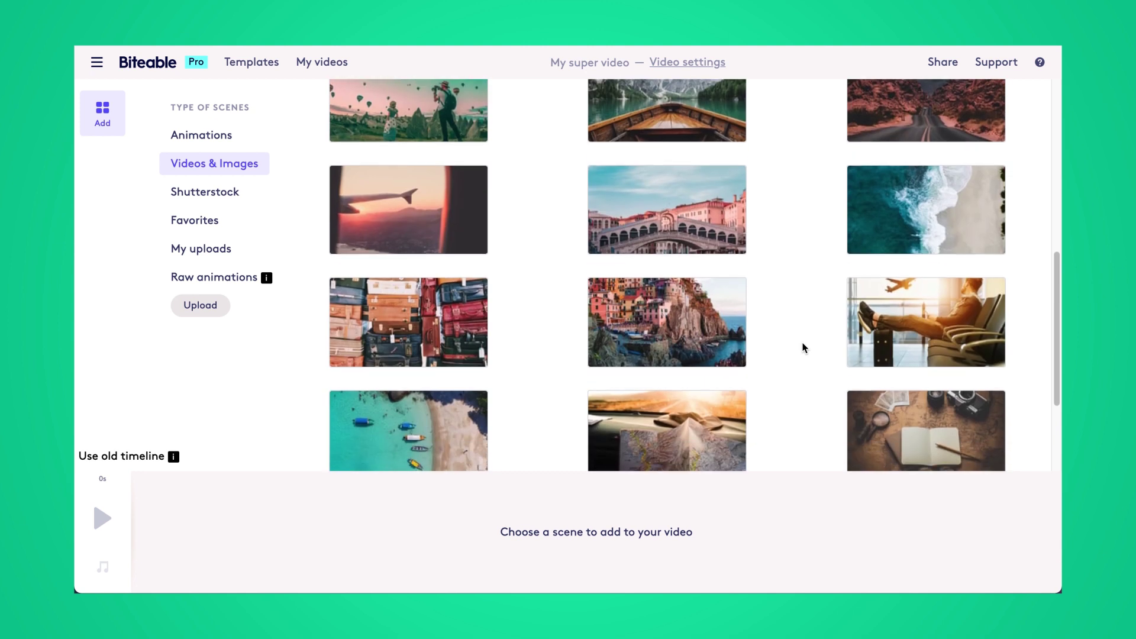
scroll(805, 348, down, 3)
scroll(804, 348, down, 2)
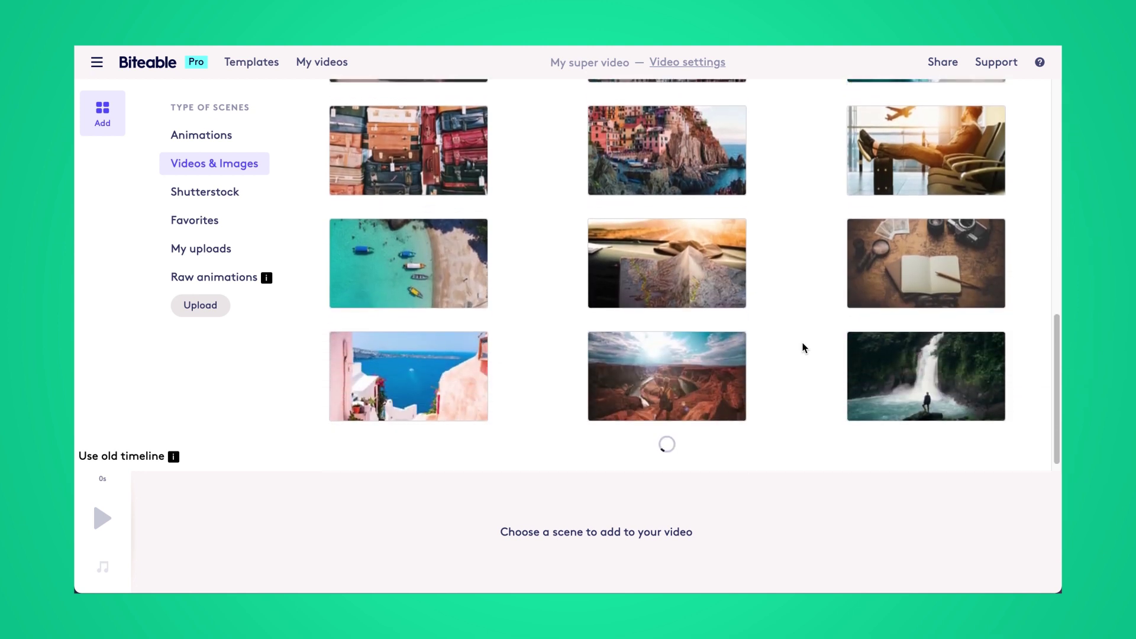
scroll(805, 348, down, 8)
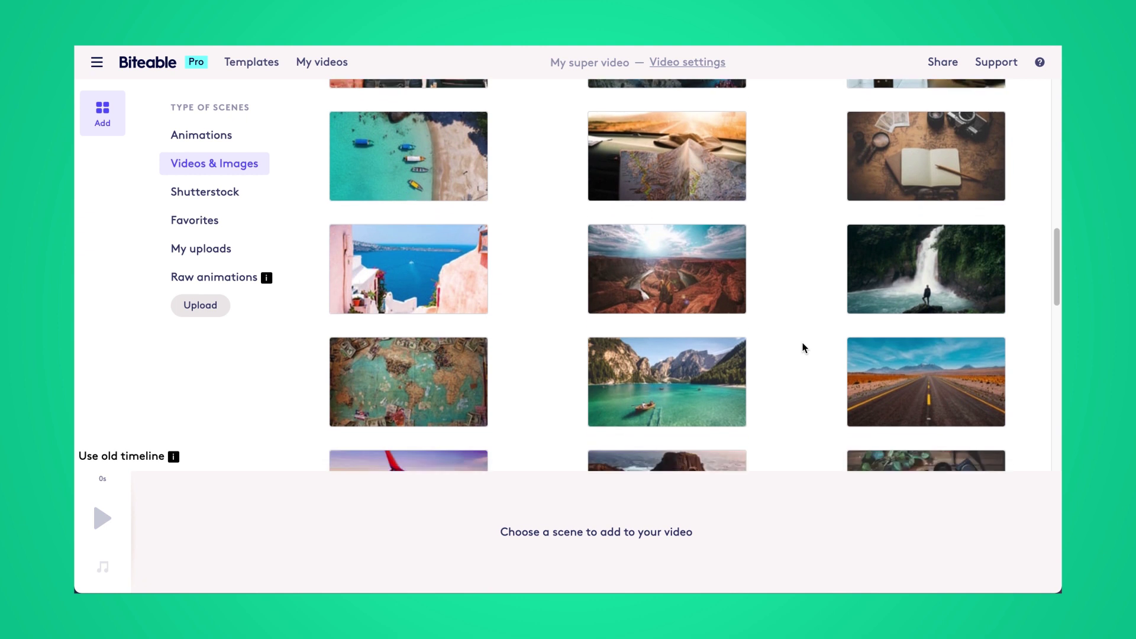
scroll(805, 348, up, 15)
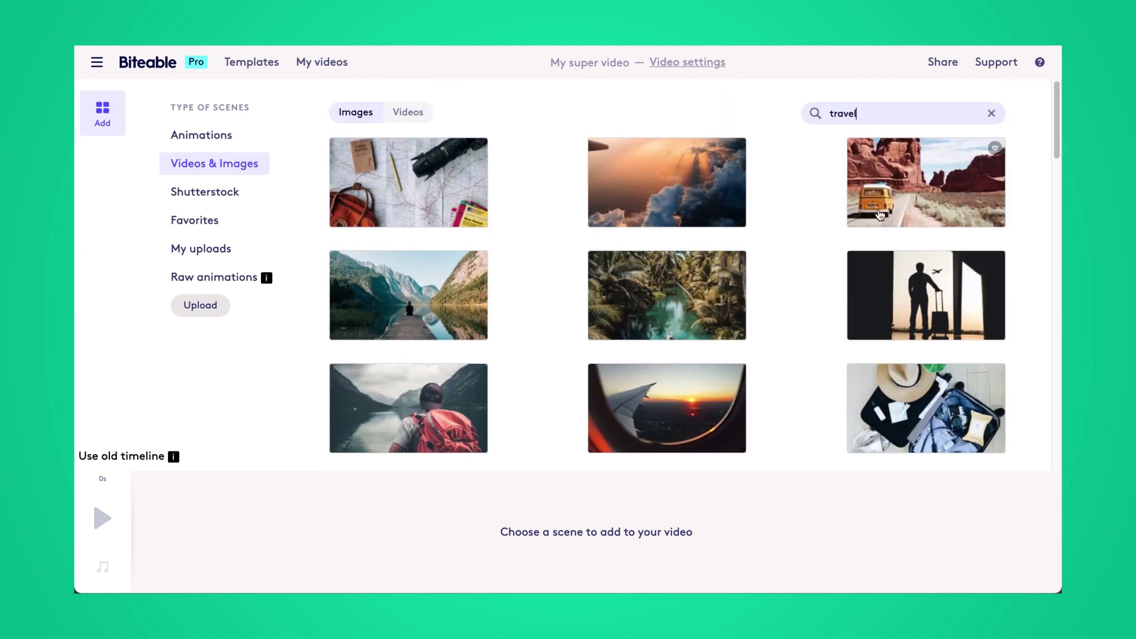
- Add the yellow-van desert road photo, shift it right to show the van, and select its text
click(912, 185)
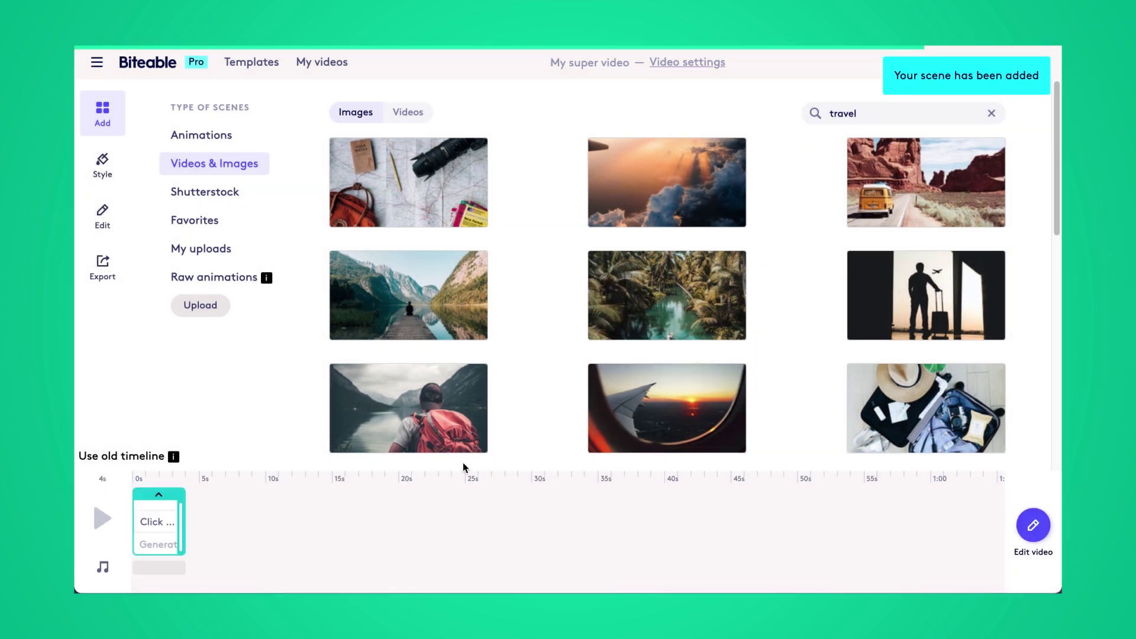
click(153, 536)
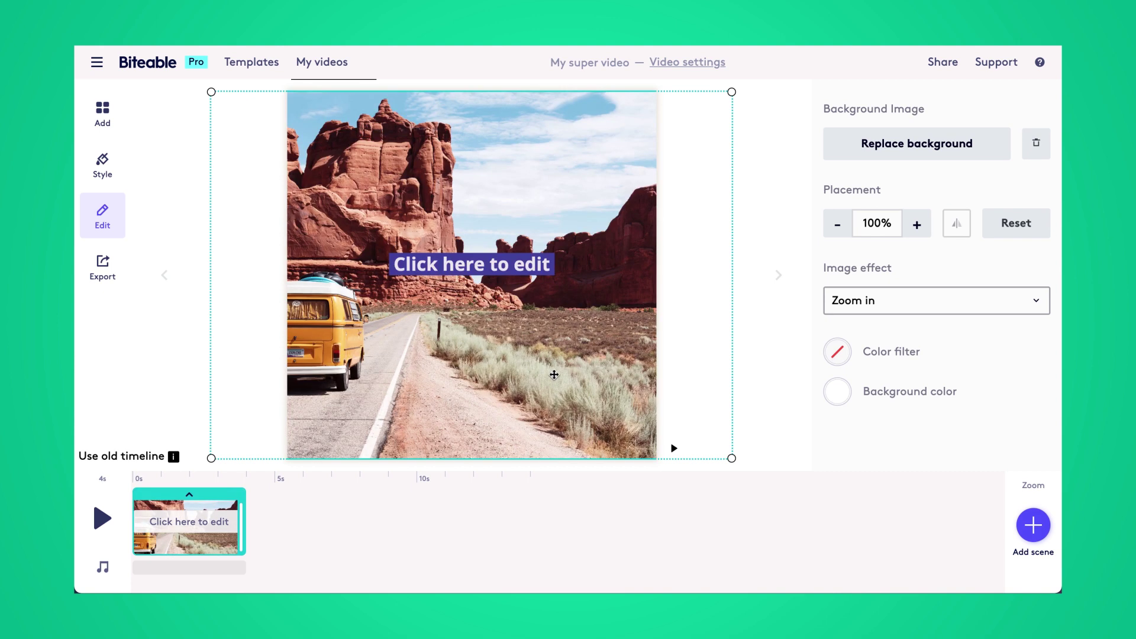
drag(554, 373, 625, 372)
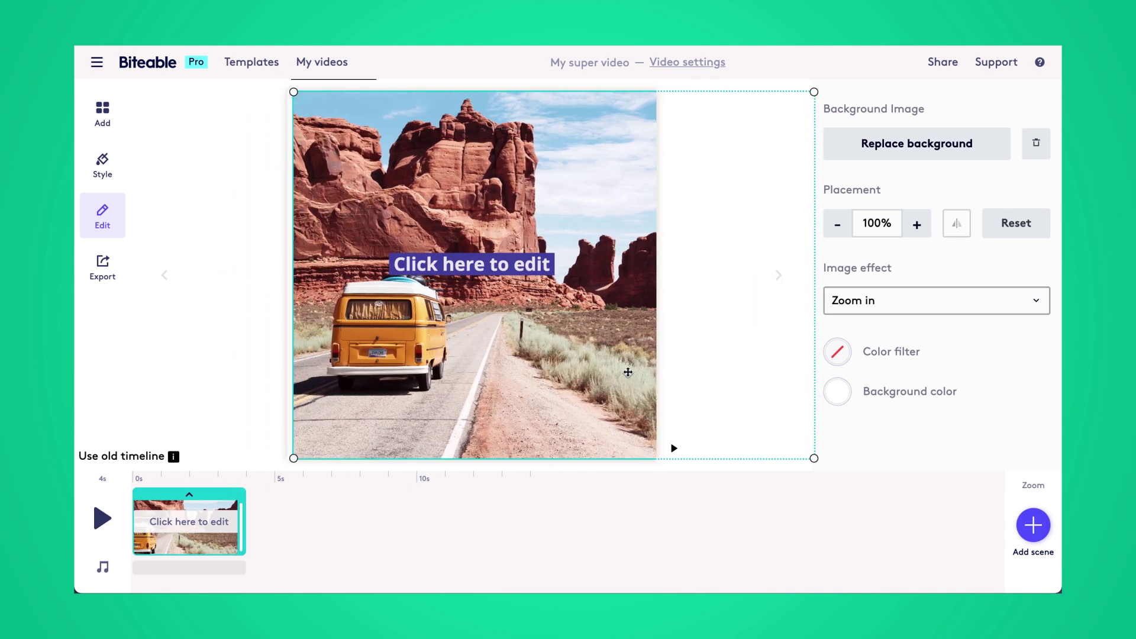
click(472, 271)
click(471, 268)
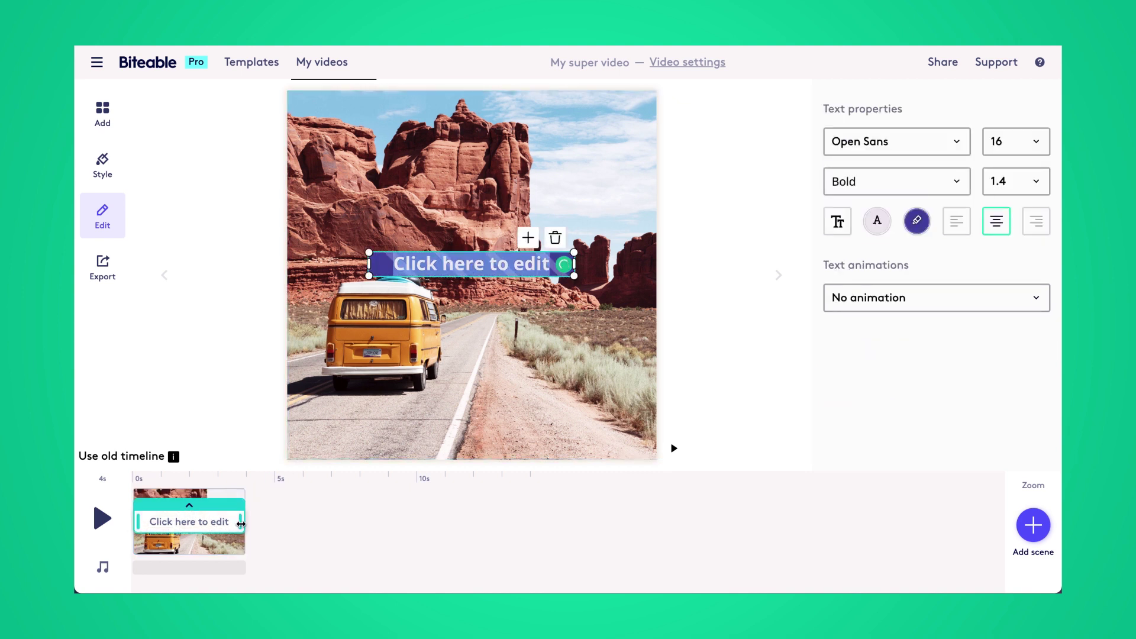
- Extend the scene to 10 seconds, paste in the travel quote, and move it near the top
drag(243, 524, 413, 516)
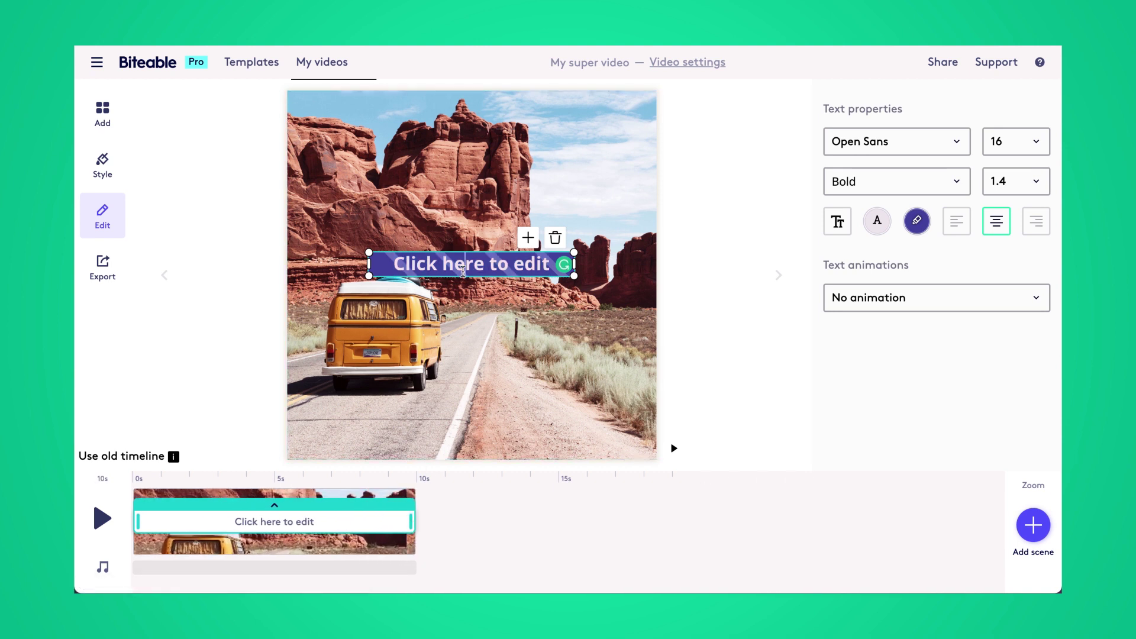
text("I haven’t been everywhere, but it’s on my list." –Susan Sontag)
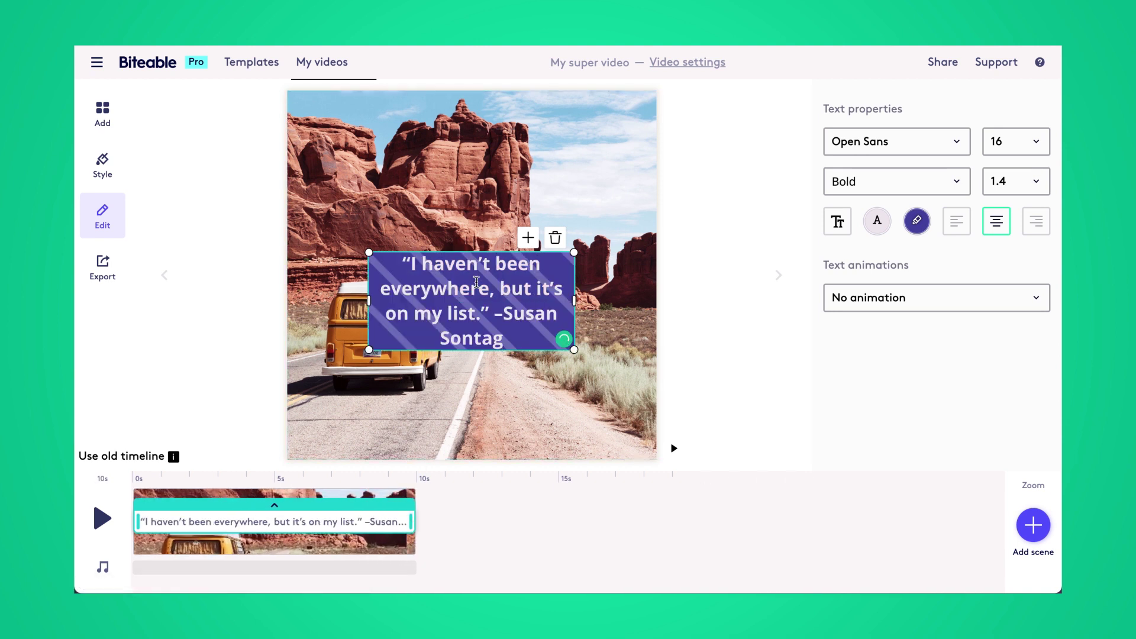
drag(480, 255, 479, 122)
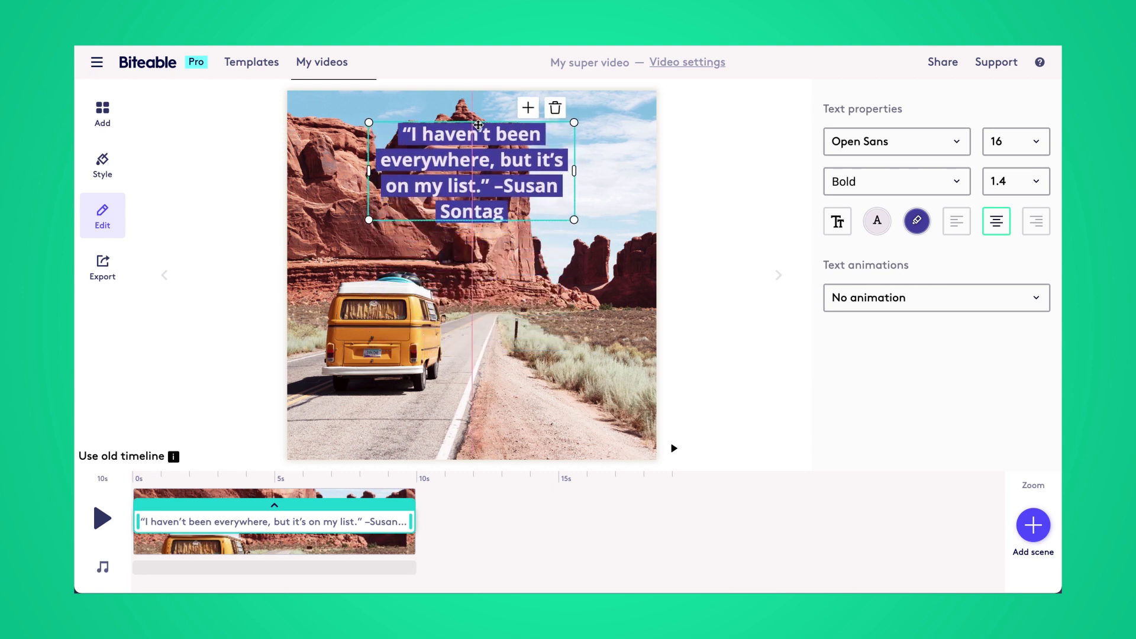
- Set the quote's ribbon colour to dark green #274E13
click(917, 223)
click(903, 302)
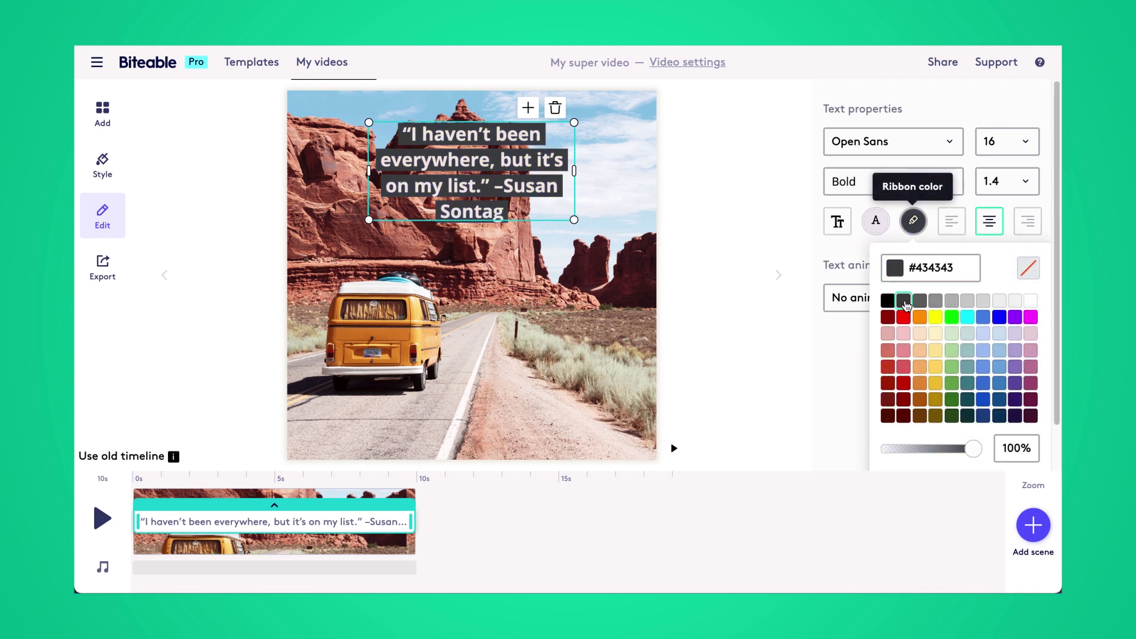
click(952, 400)
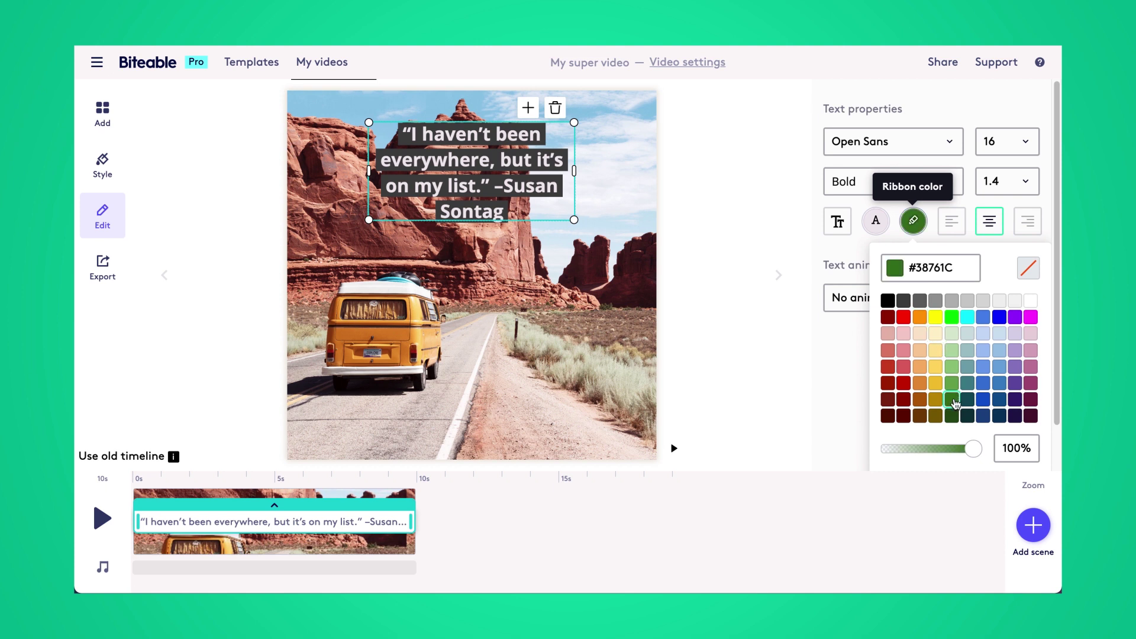
click(959, 419)
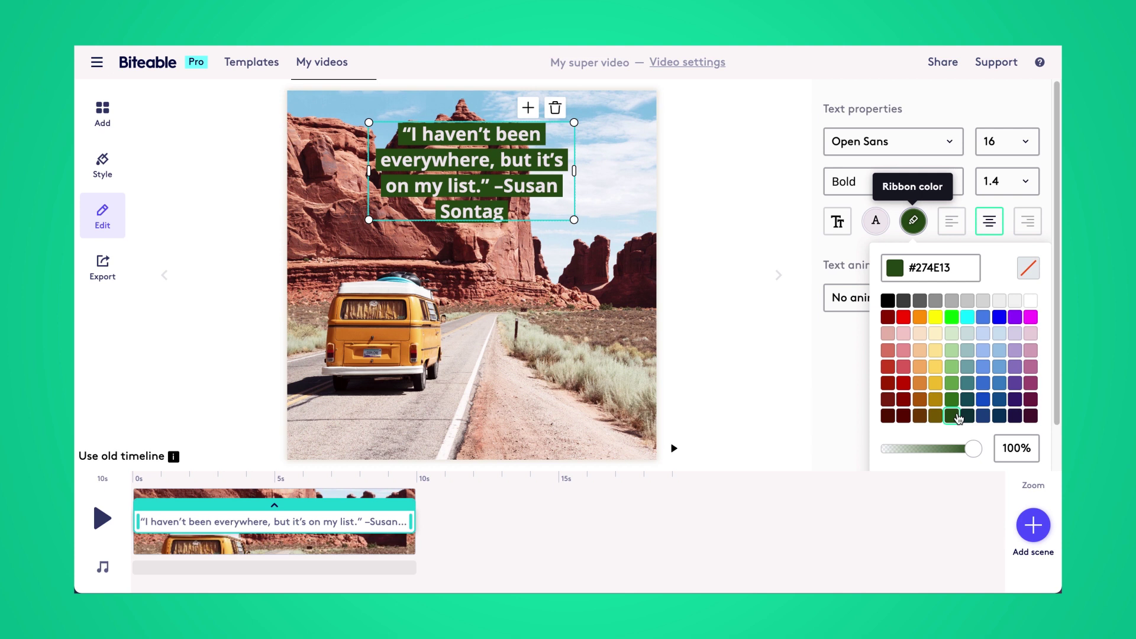
click(520, 195)
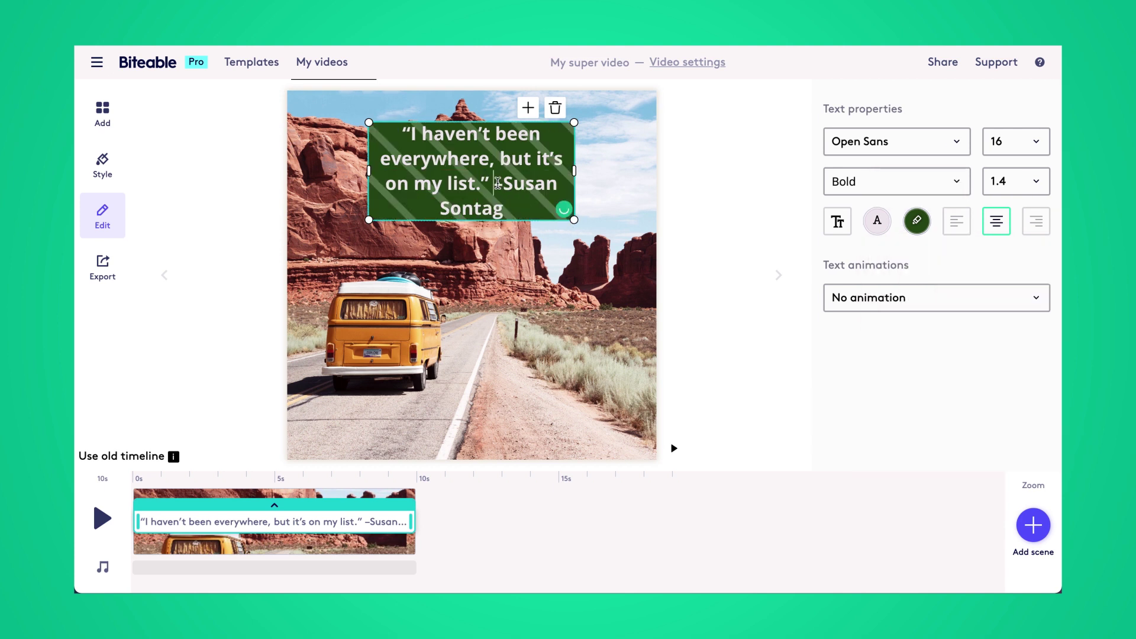
- Cut the author attribution from the quote and add a new text box
drag(497, 182, 519, 209)
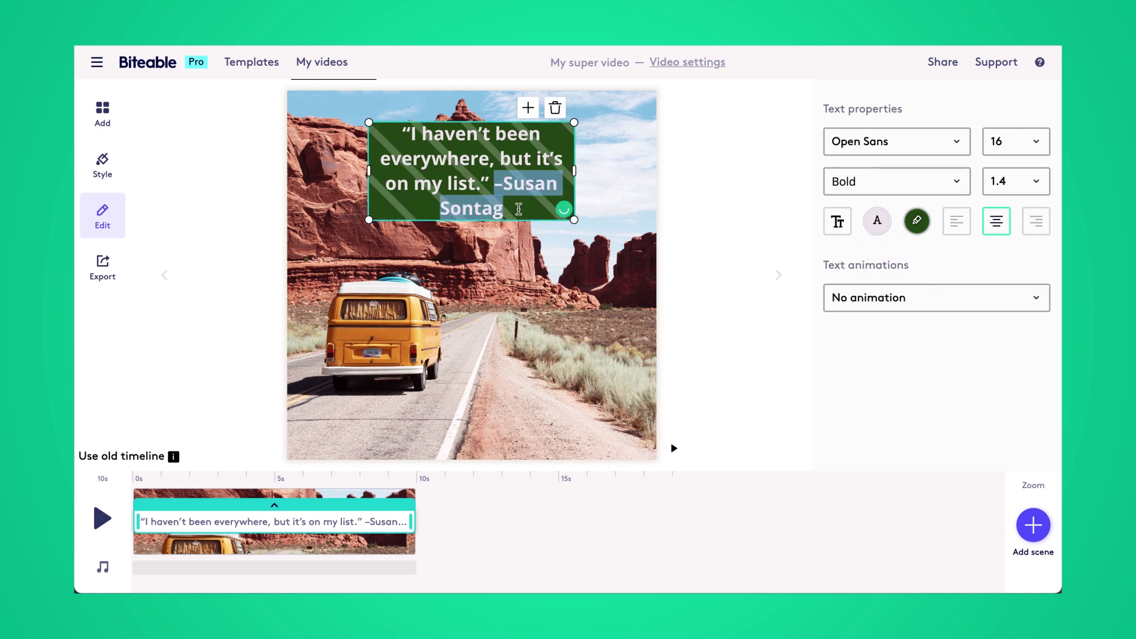
key(ctrl+x)
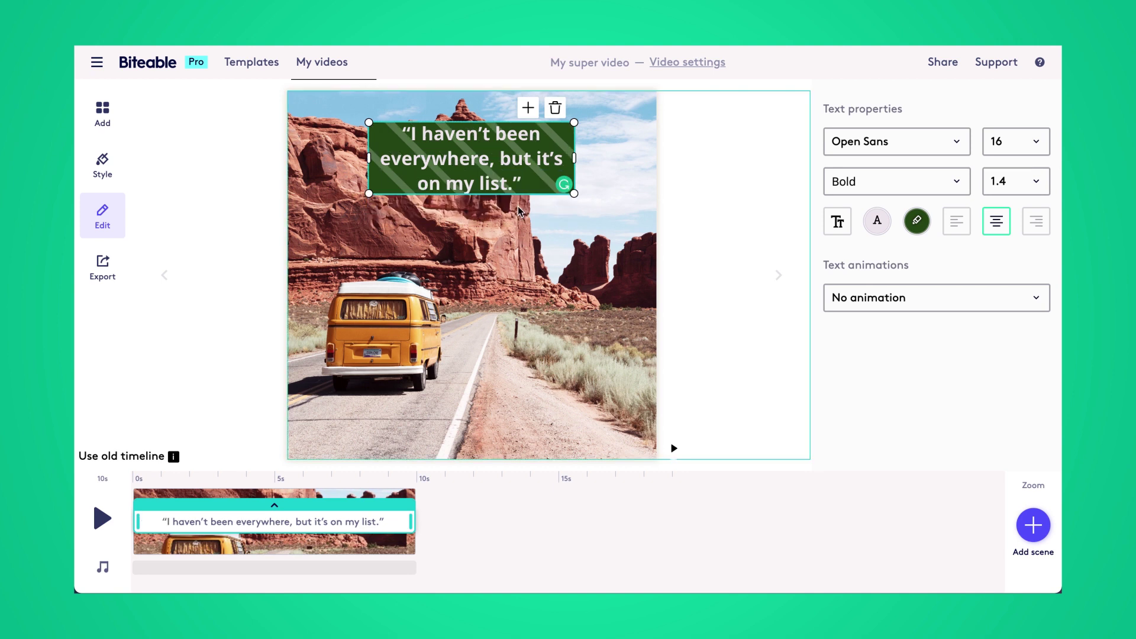
click(528, 109)
- Paste the author credit into the new text box and set its font size to 8
click(483, 213)
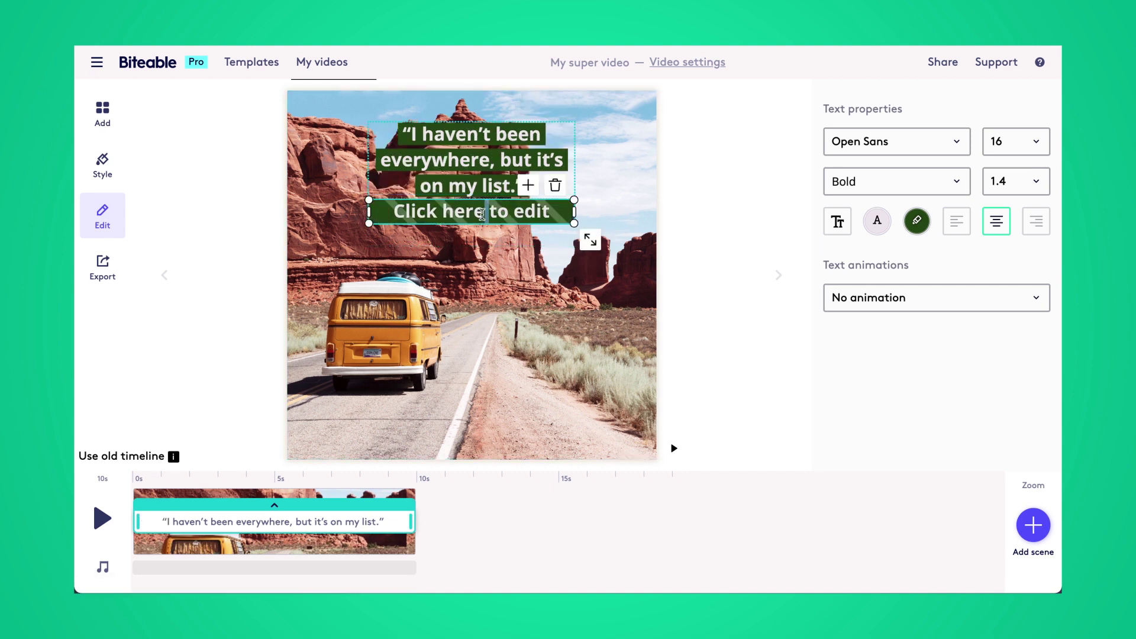
key(ctrl+a)
key(ctrl+v)
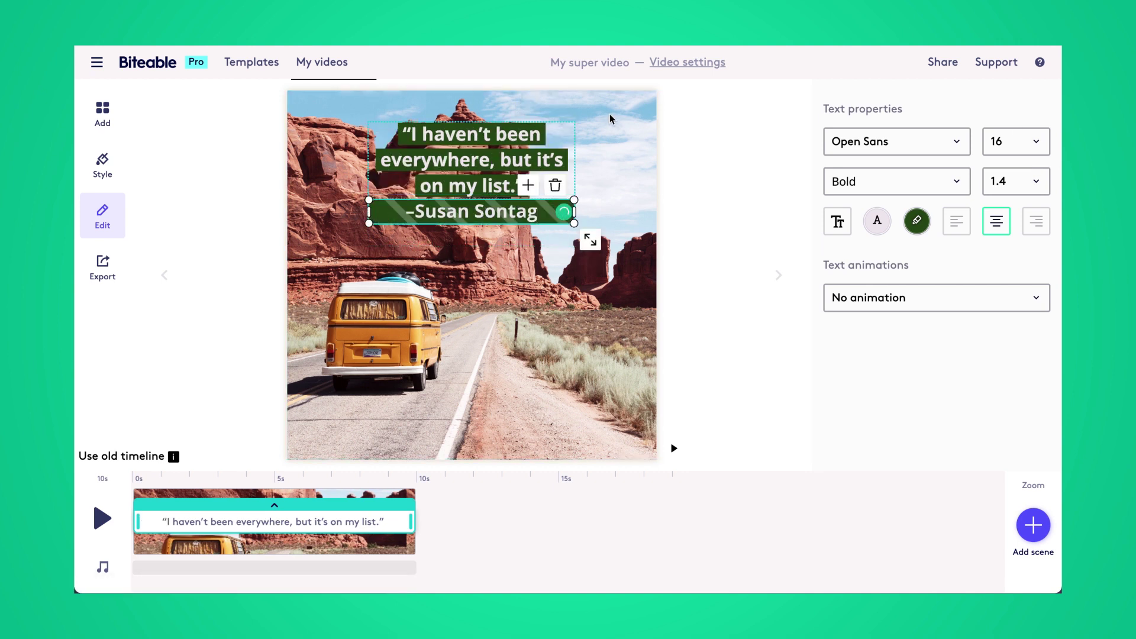
click(1036, 145)
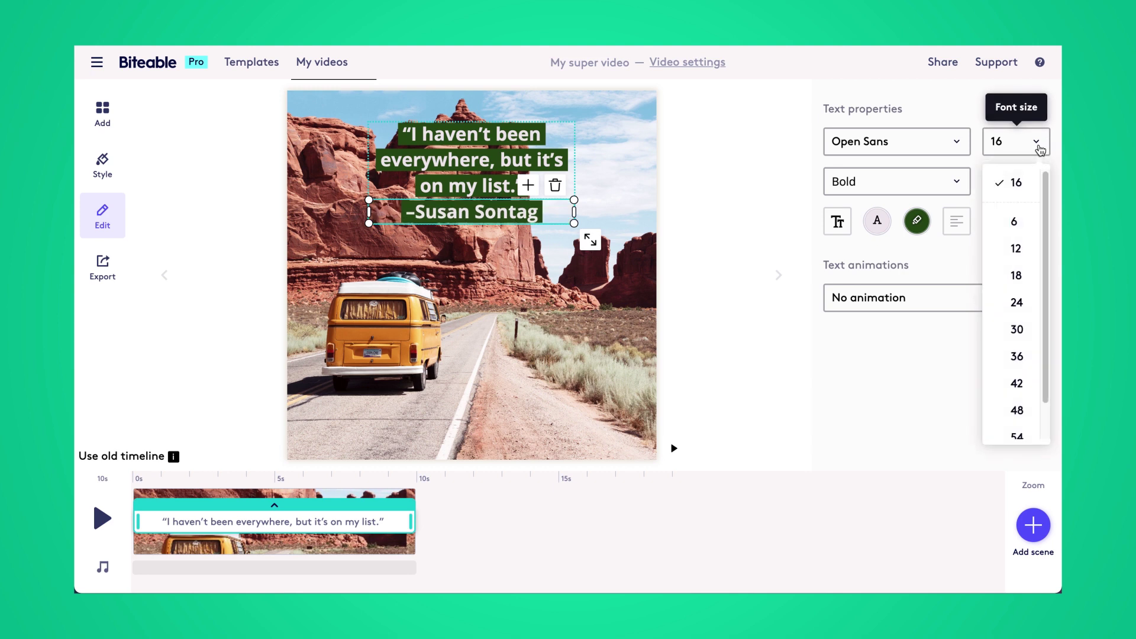
click(1015, 222)
click(1037, 144)
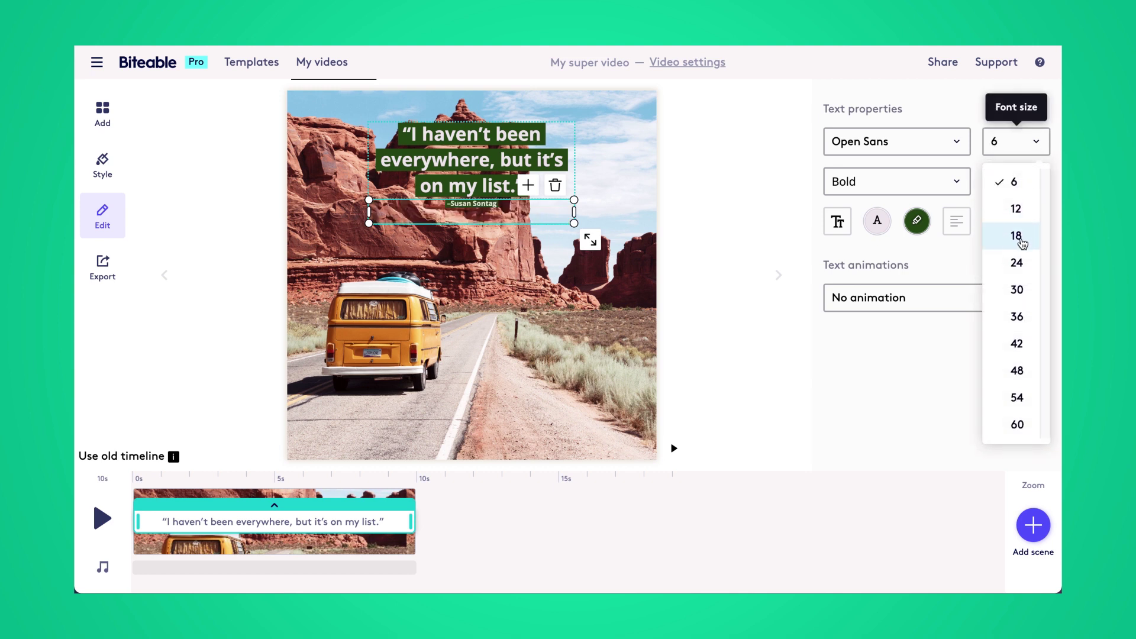
click(1019, 211)
click(1011, 148)
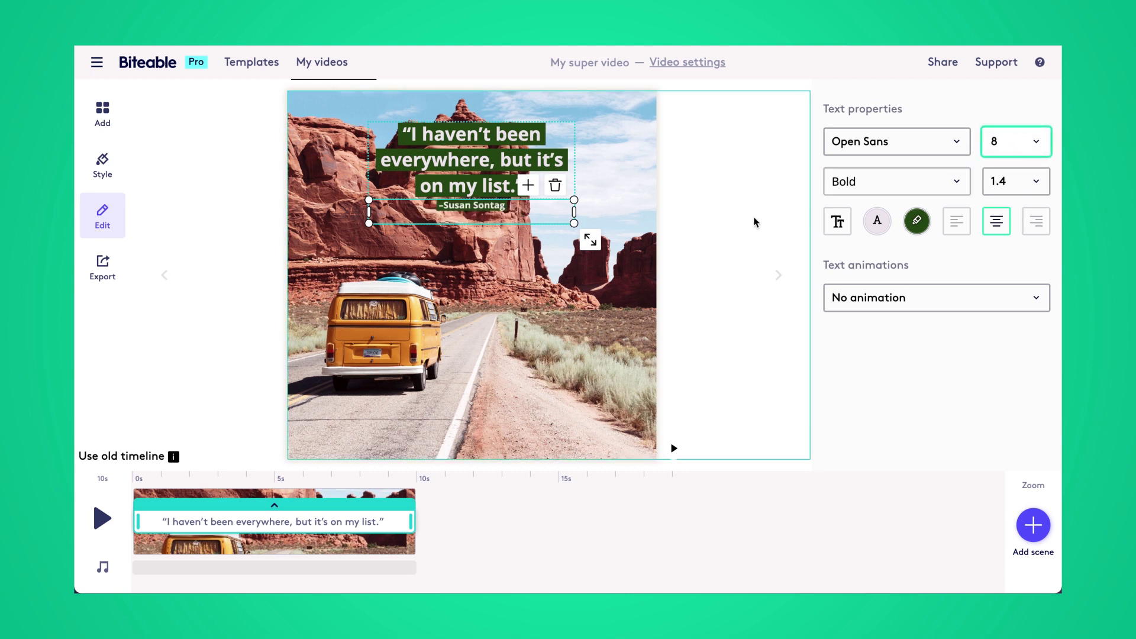
click(728, 221)
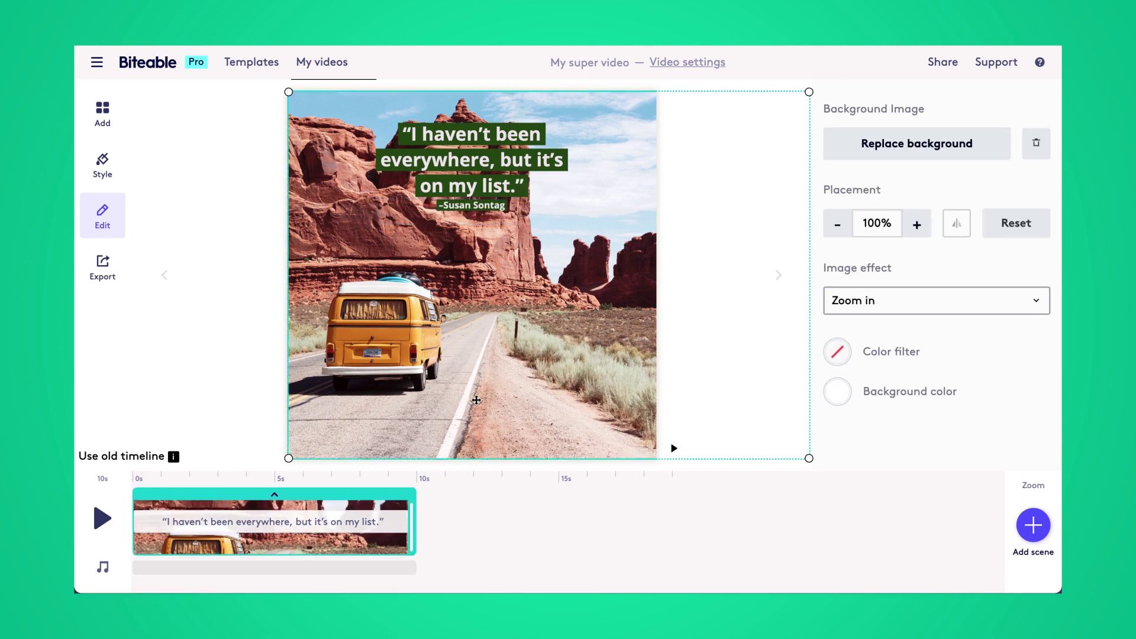
- Give the quote the 'Letter by letter scale up rise' animation and start it slightly later
click(394, 524)
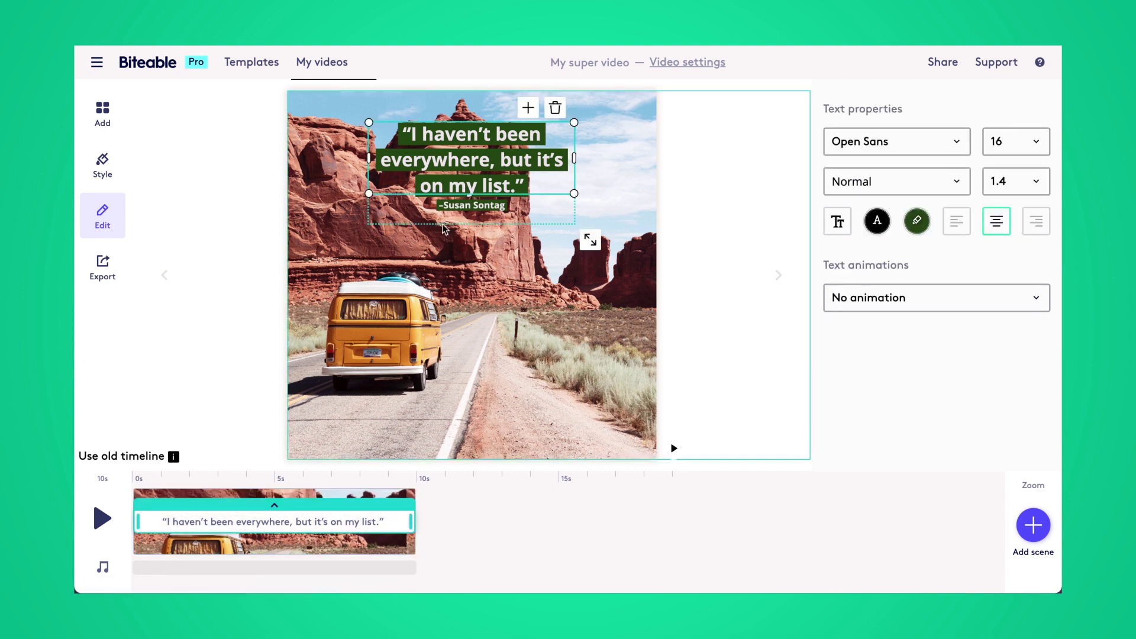
click(880, 300)
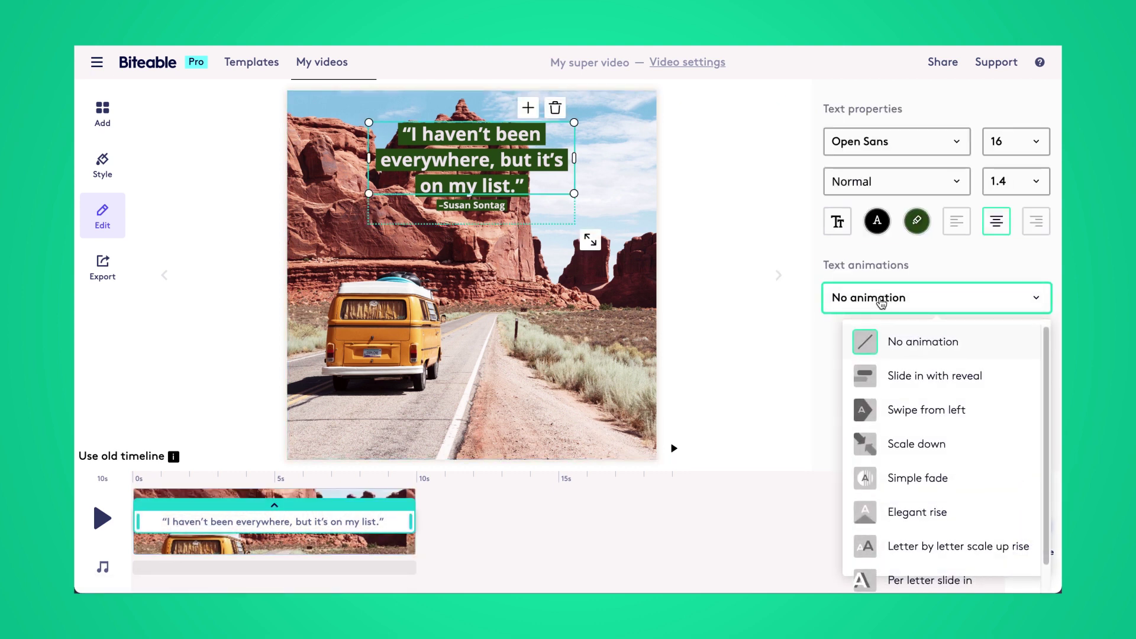
click(921, 415)
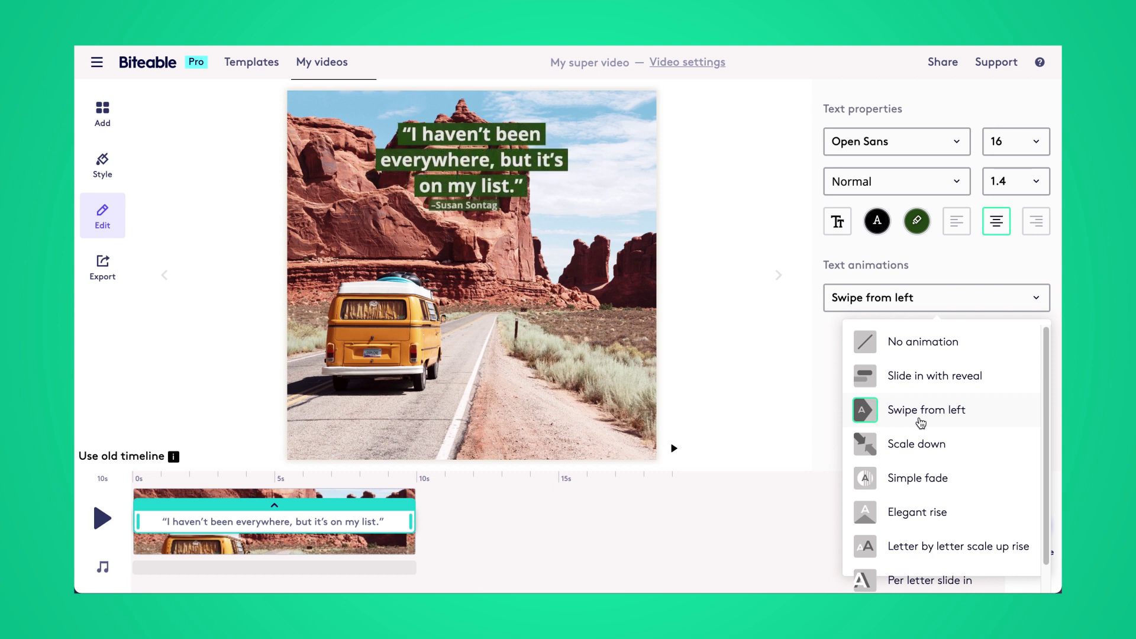
click(920, 477)
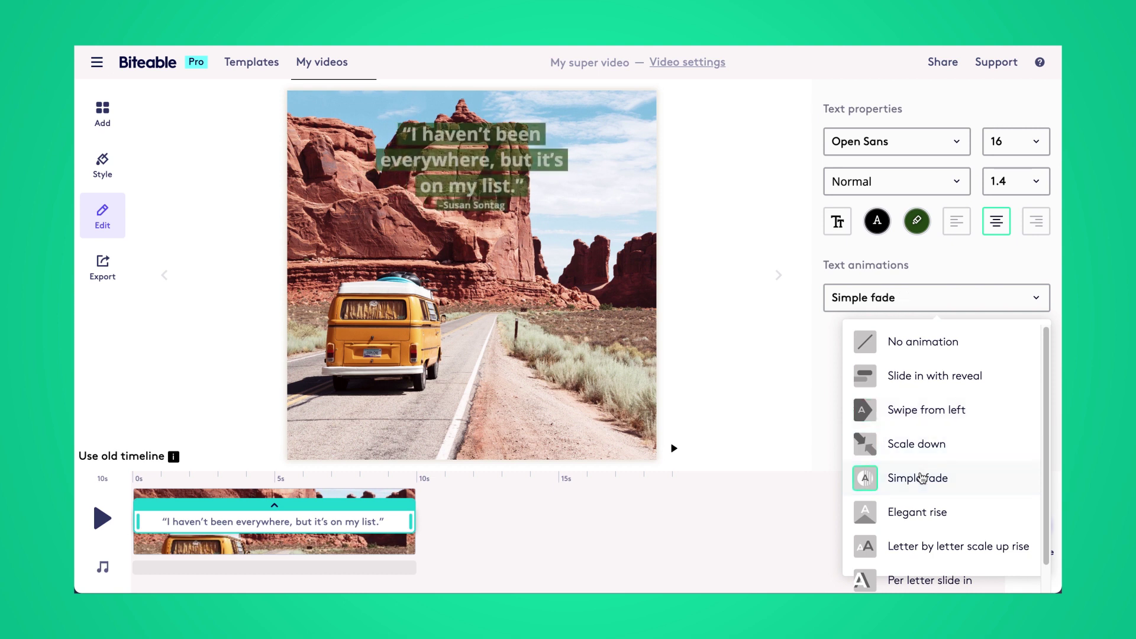
click(925, 510)
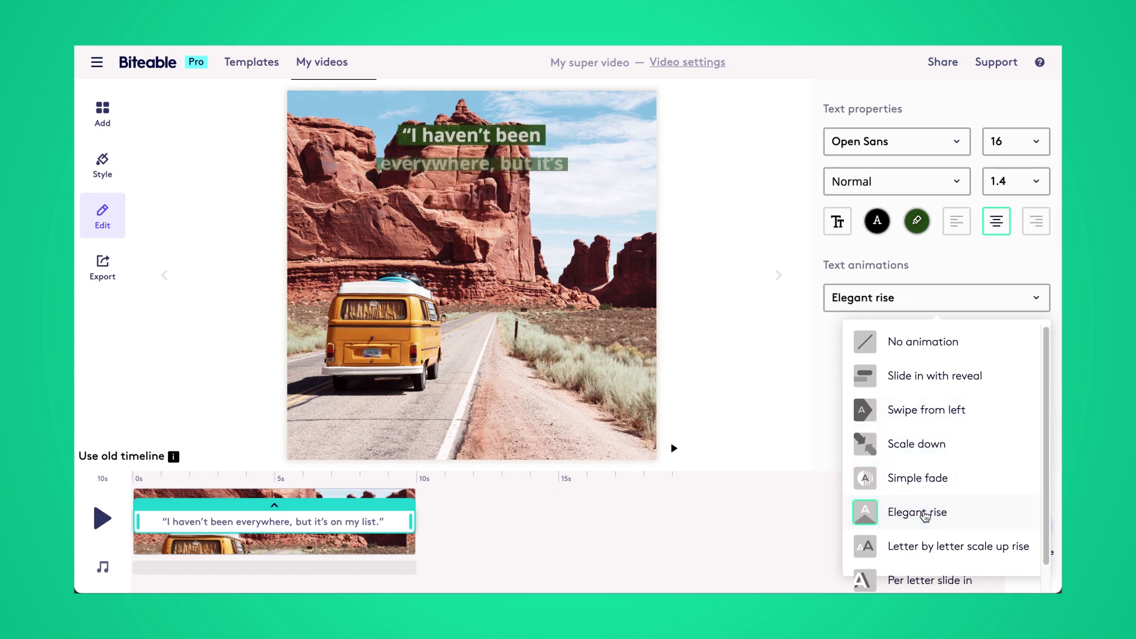
click(915, 544)
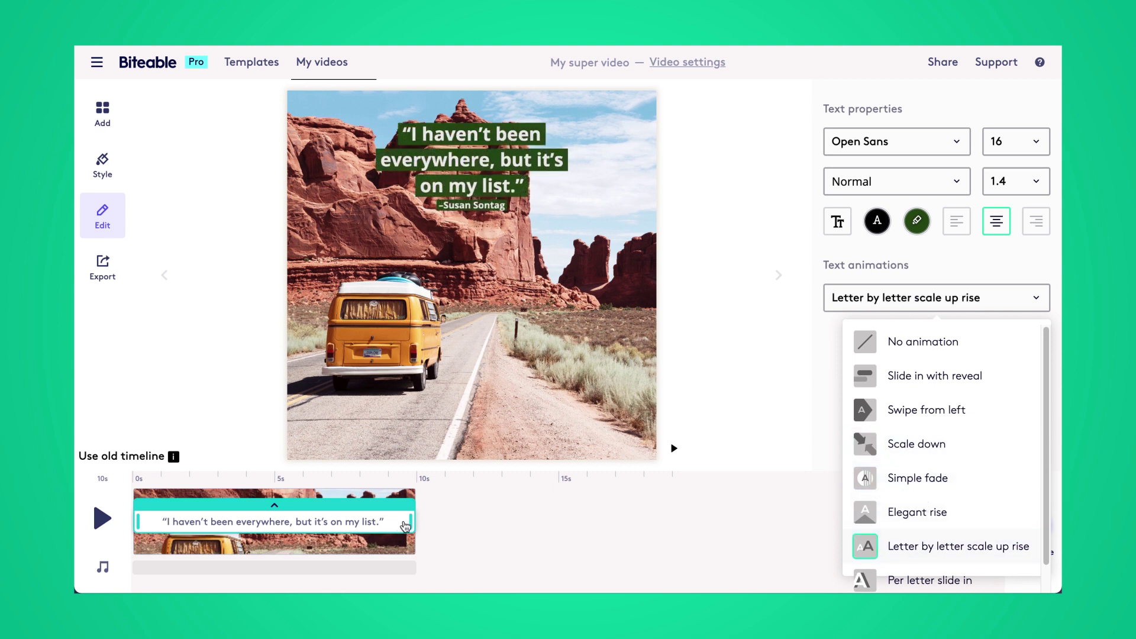
drag(410, 522, 373, 537)
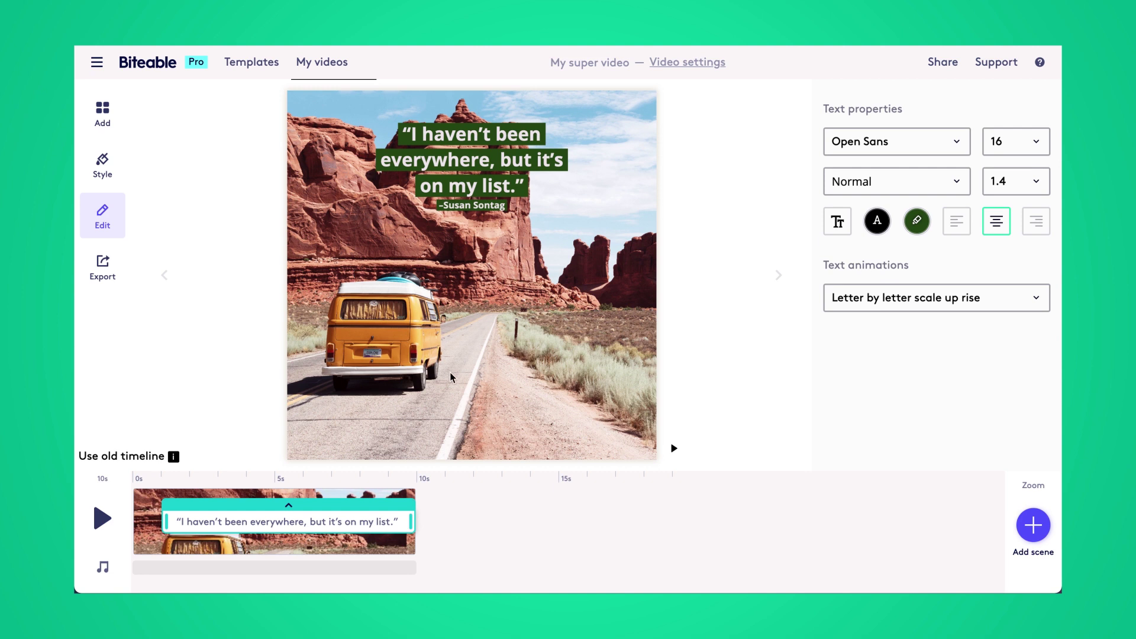
click(455, 391)
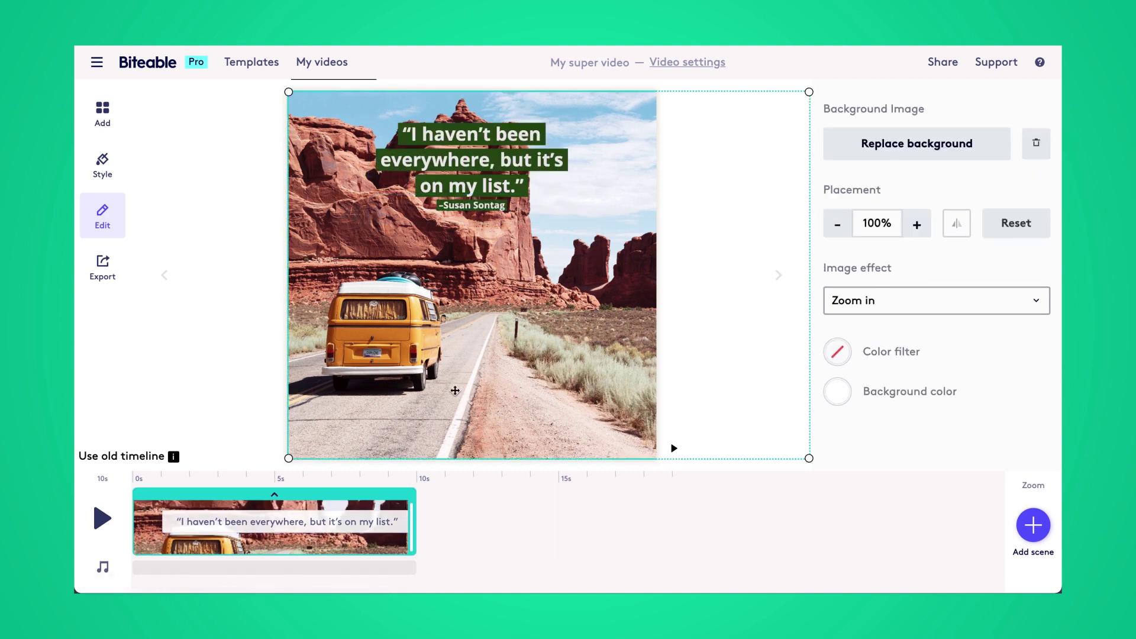
- Tint the background photo with a #333333 colour filter at roughly 50% opacity
click(841, 358)
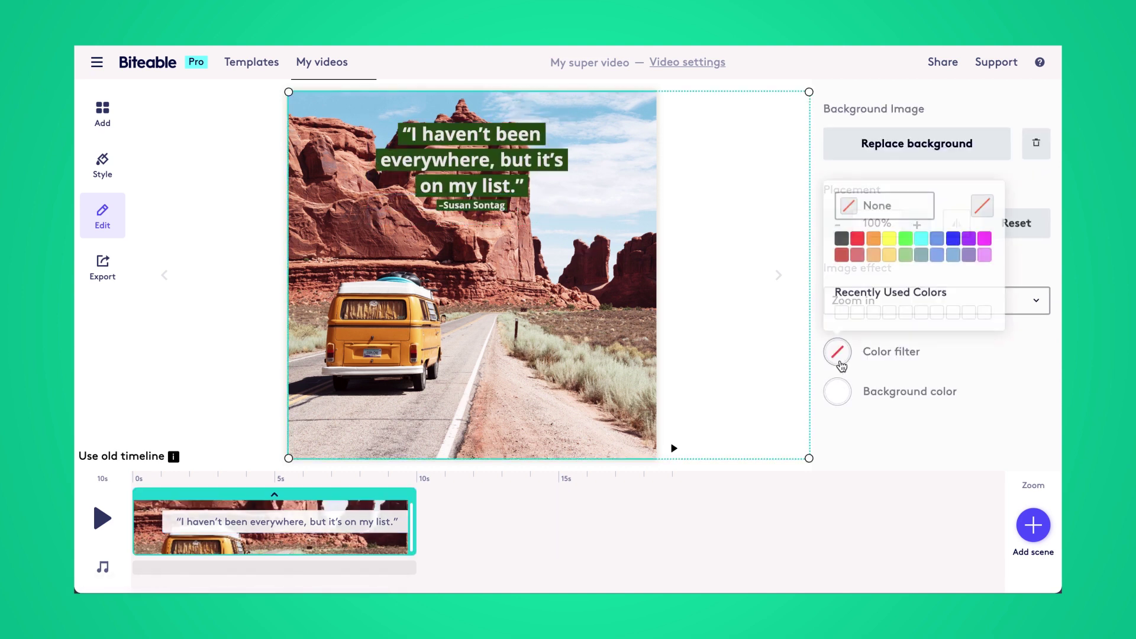
click(847, 242)
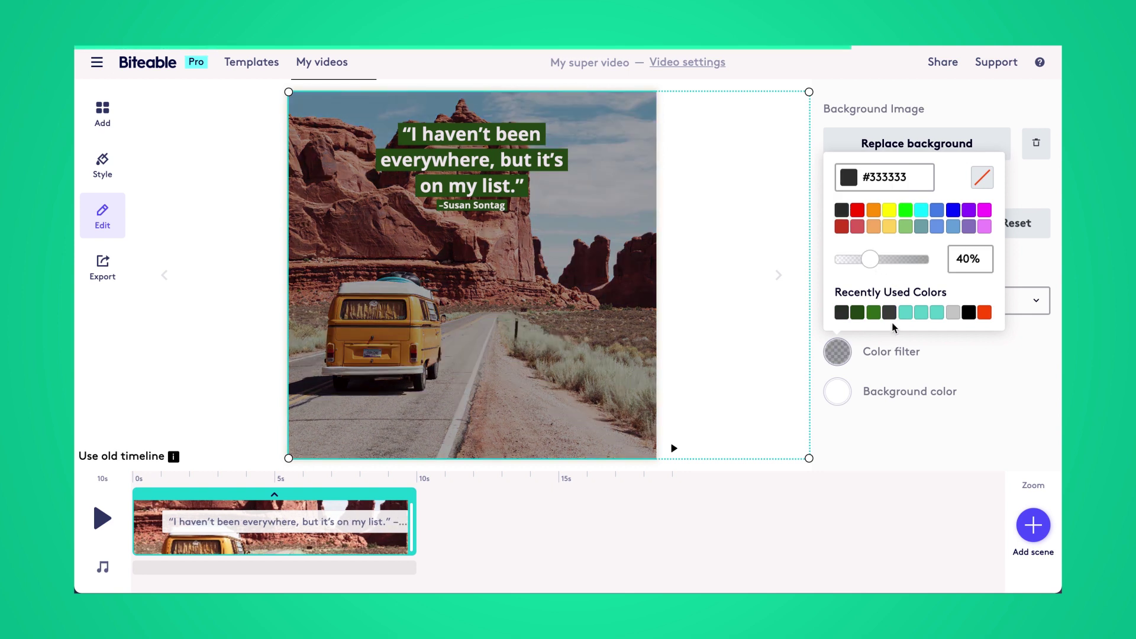
drag(875, 262, 881, 267)
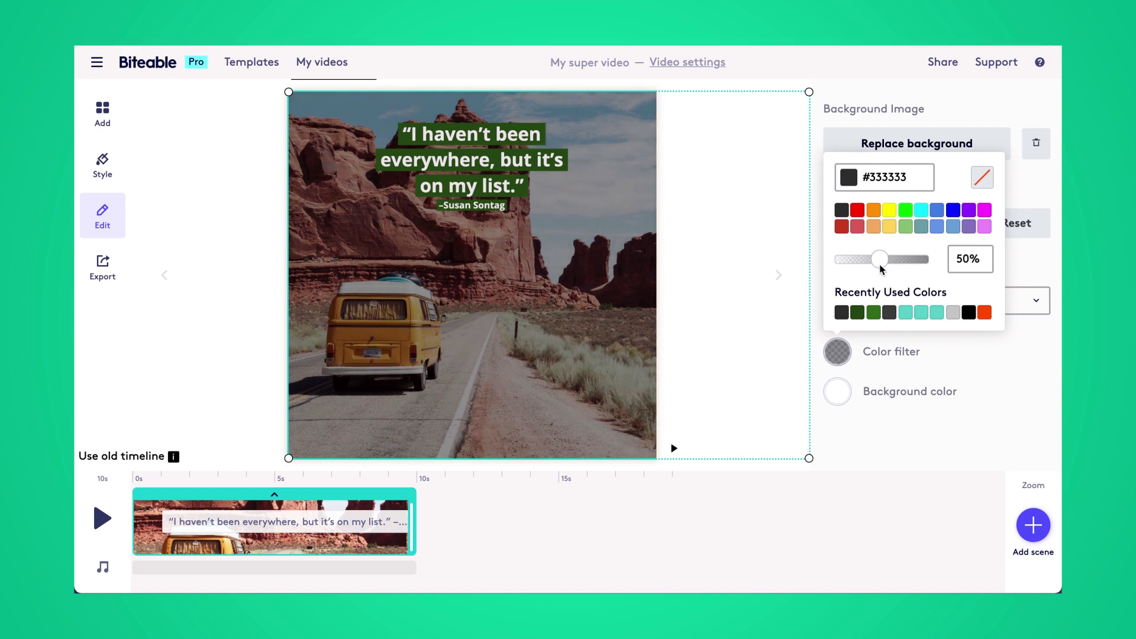
click(839, 96)
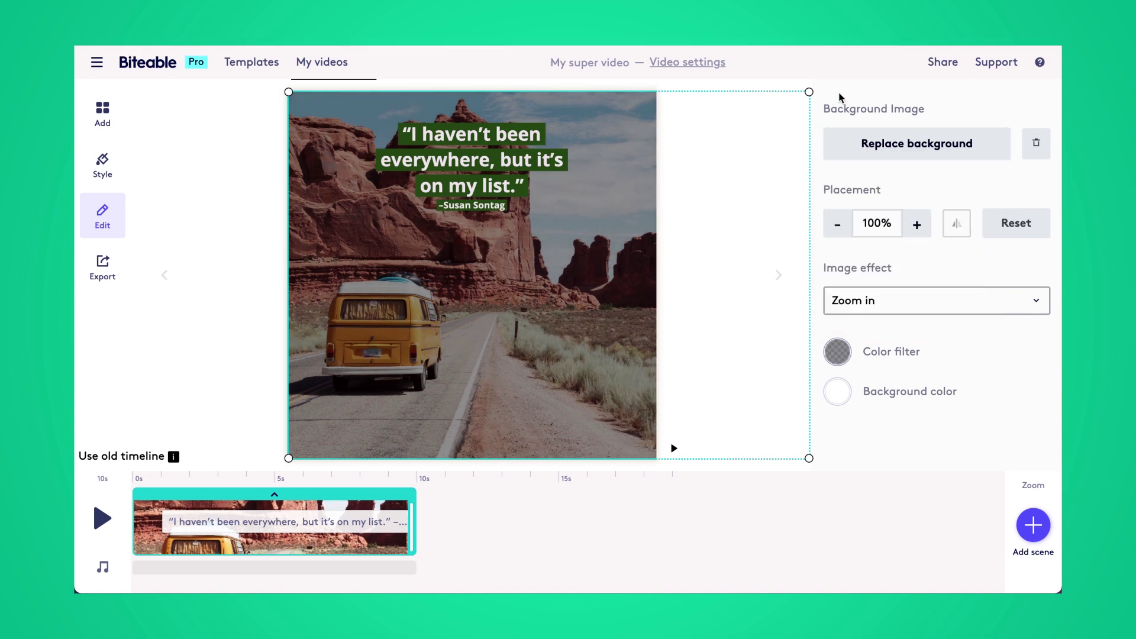
- Set 'Emotive - Slow Desert' as the project's background music
click(104, 568)
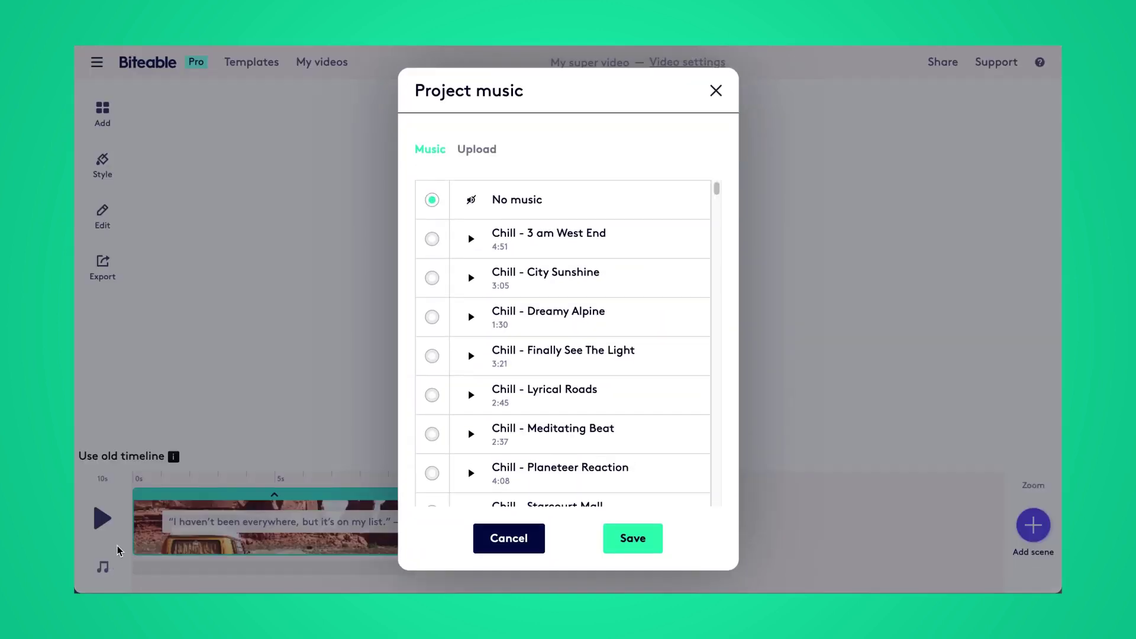
scroll(457, 312, down, 8)
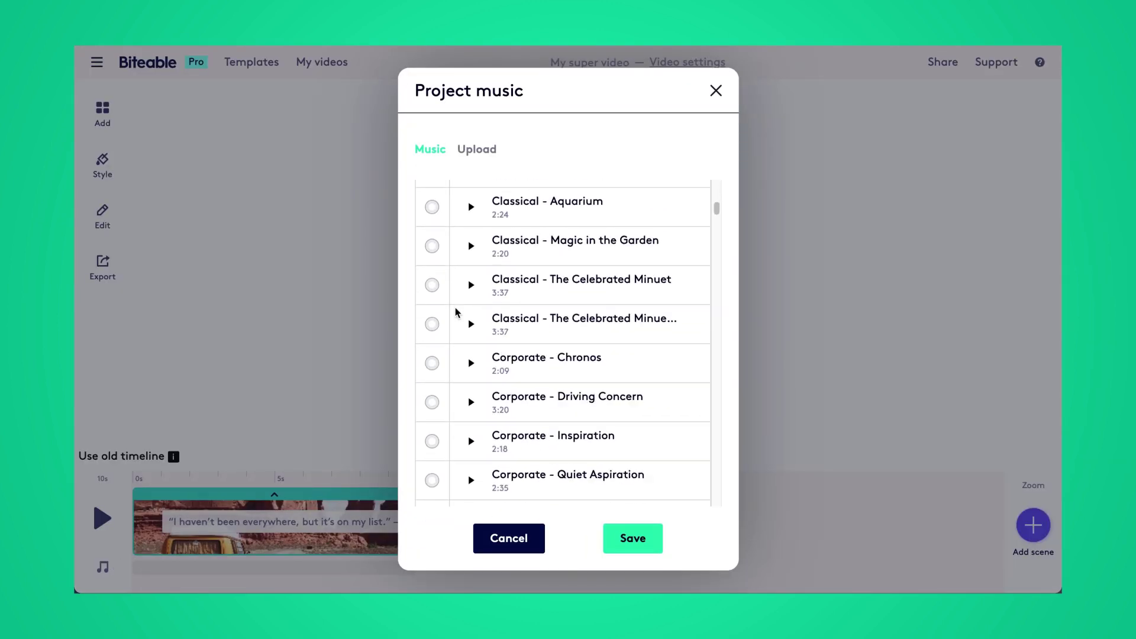
scroll(457, 312, down, 15)
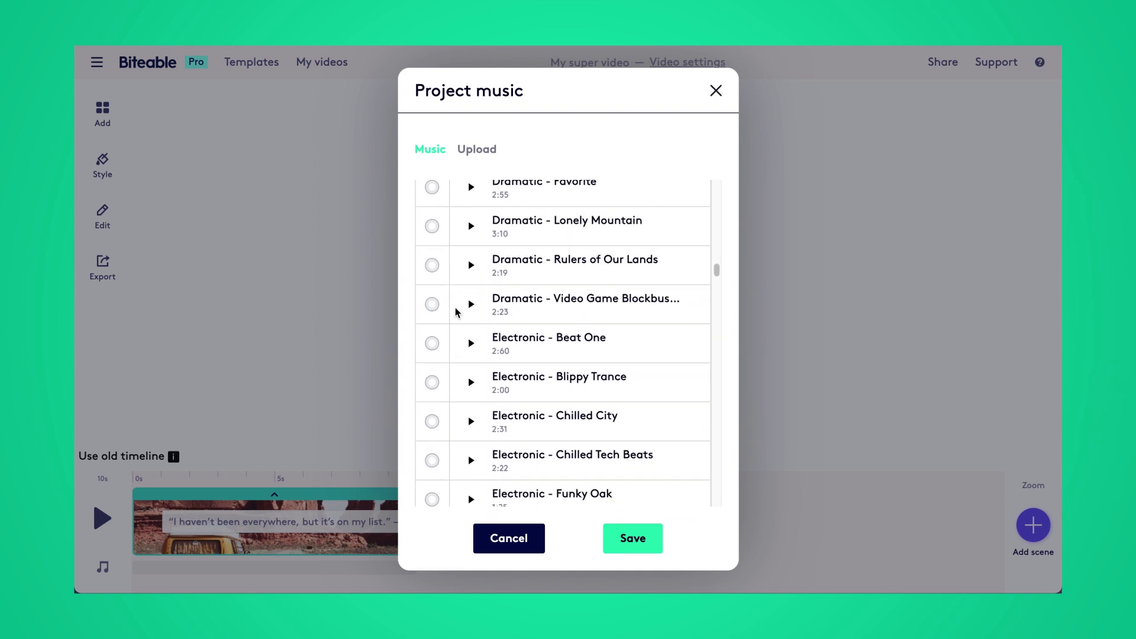
scroll(467, 423, down, 4)
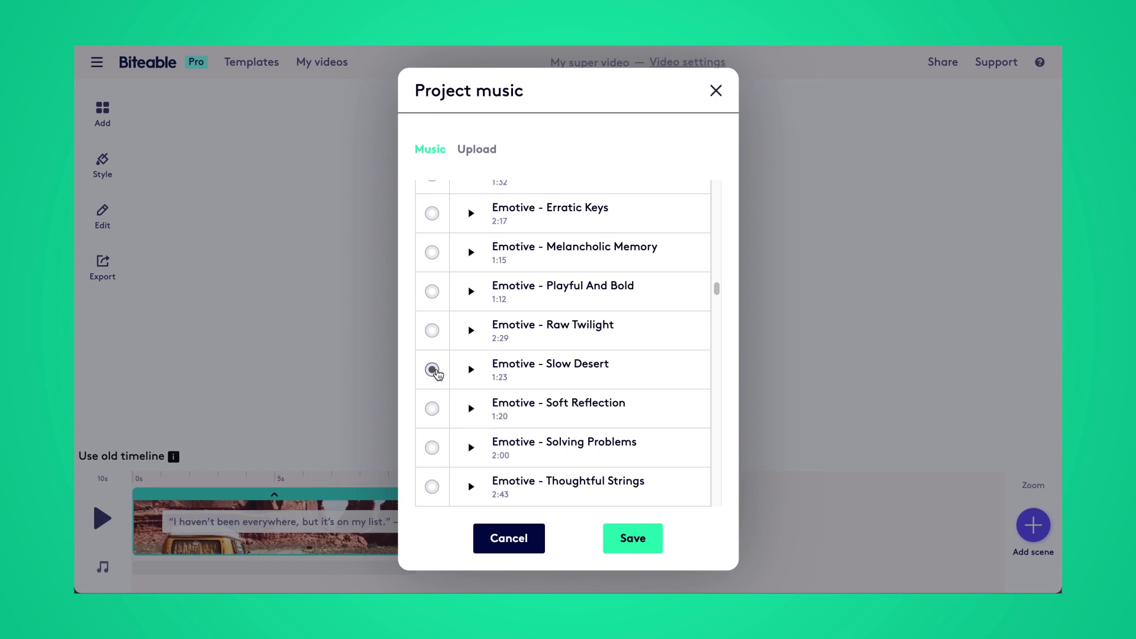
click(645, 541)
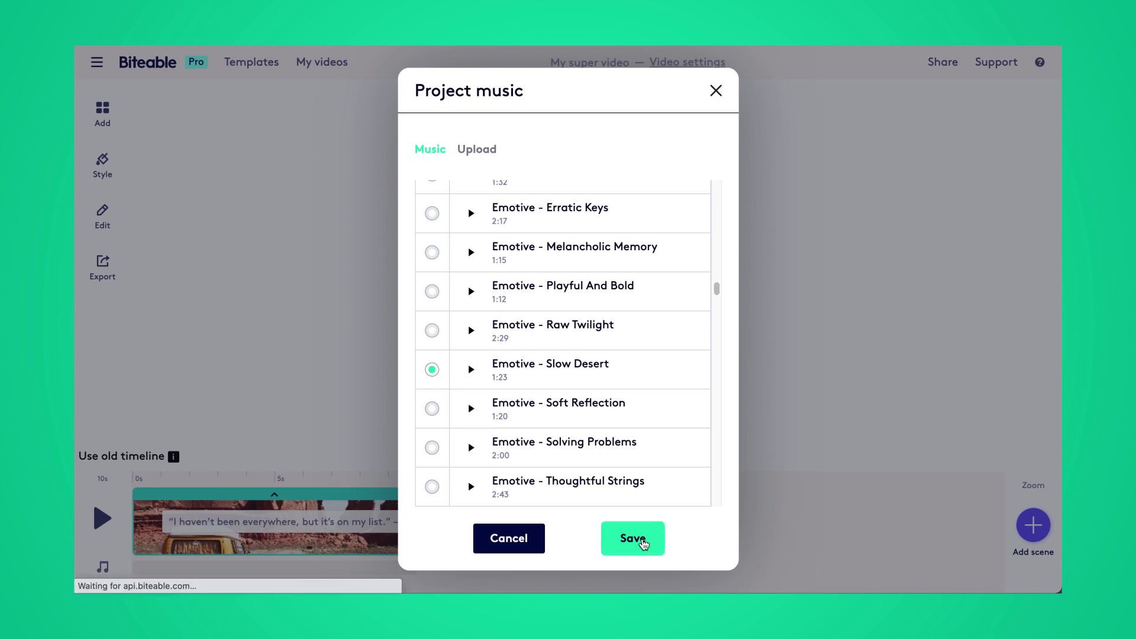
key(space)
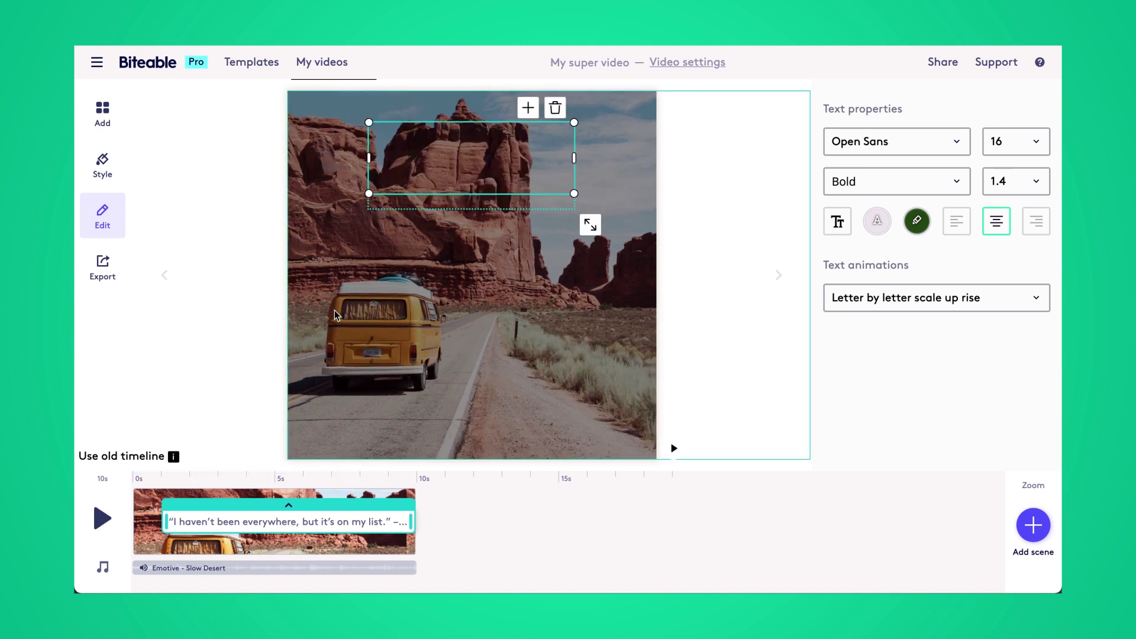
- Switch the background image effect to Pan left and preview the scene
click(871, 313)
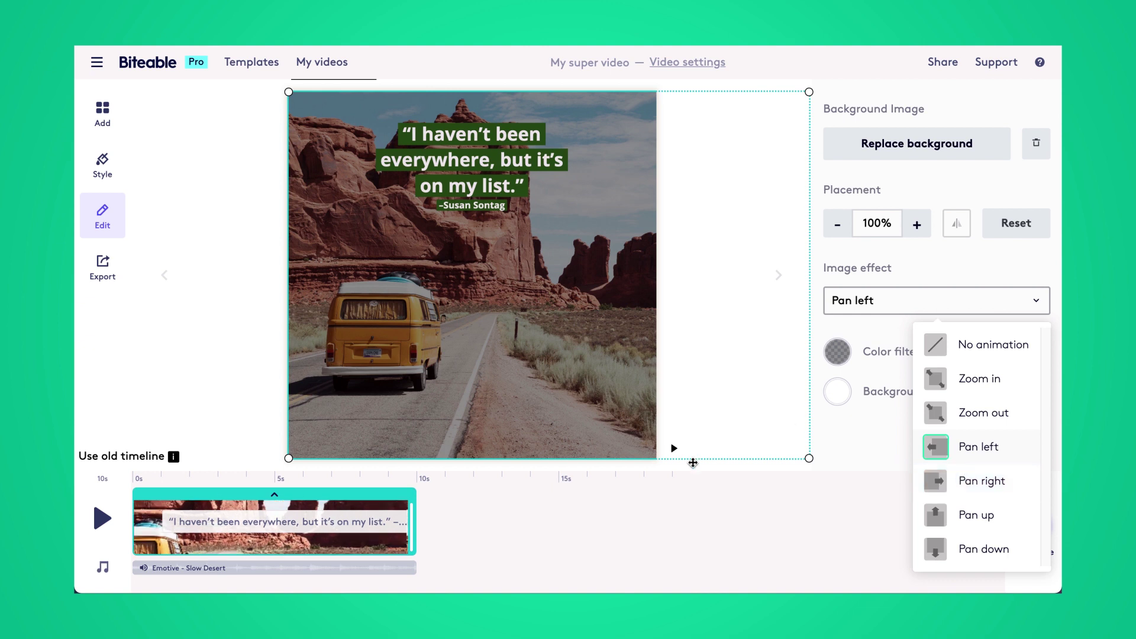
click(103, 520)
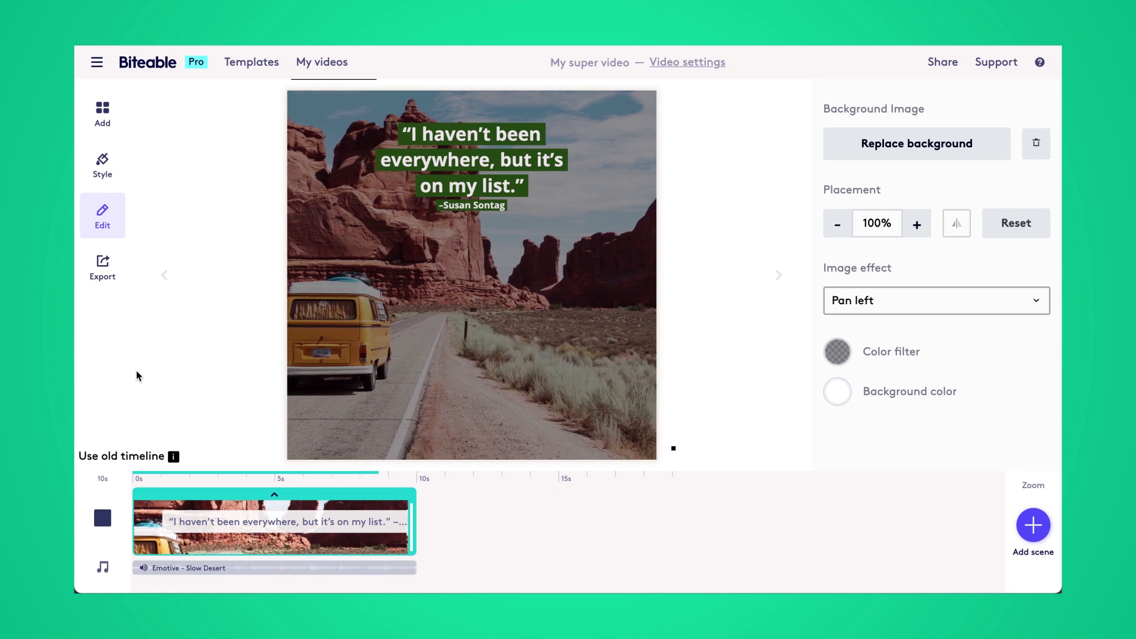
- Open Export and start building the square quote video as HD 1080p
click(100, 269)
click(220, 220)
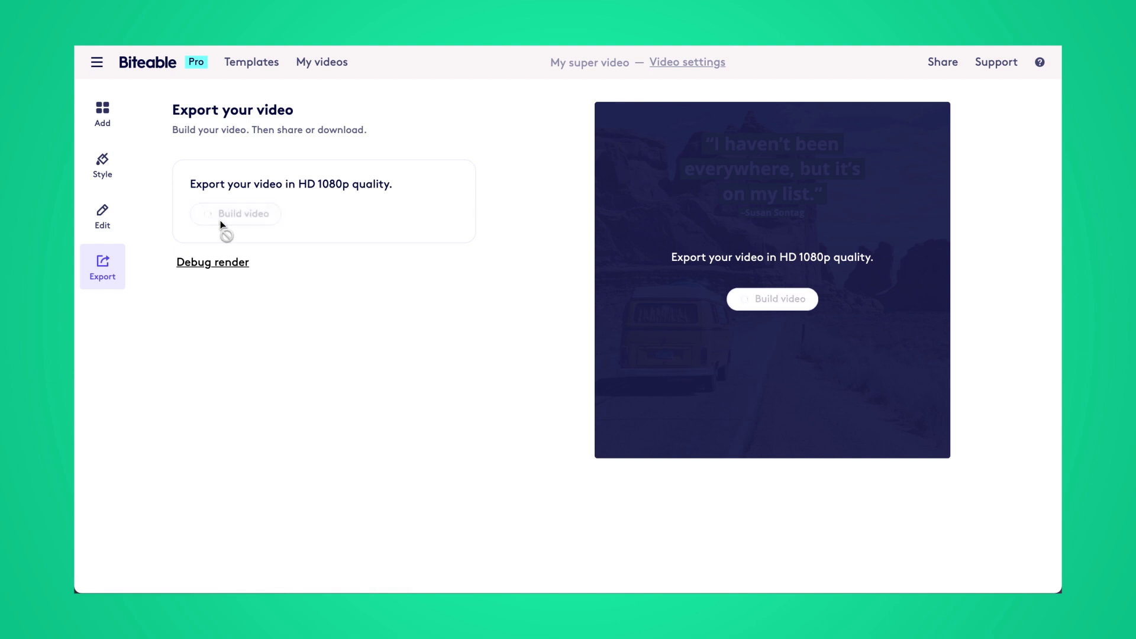